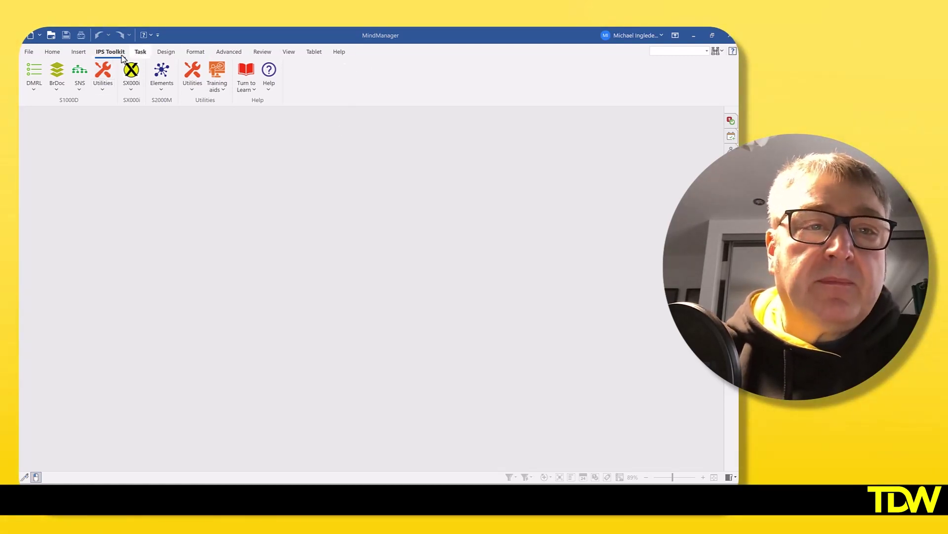
# Step: Open the IPS Toolkit Help map from the toolkit's Help options
pyautogui.click(269, 91)
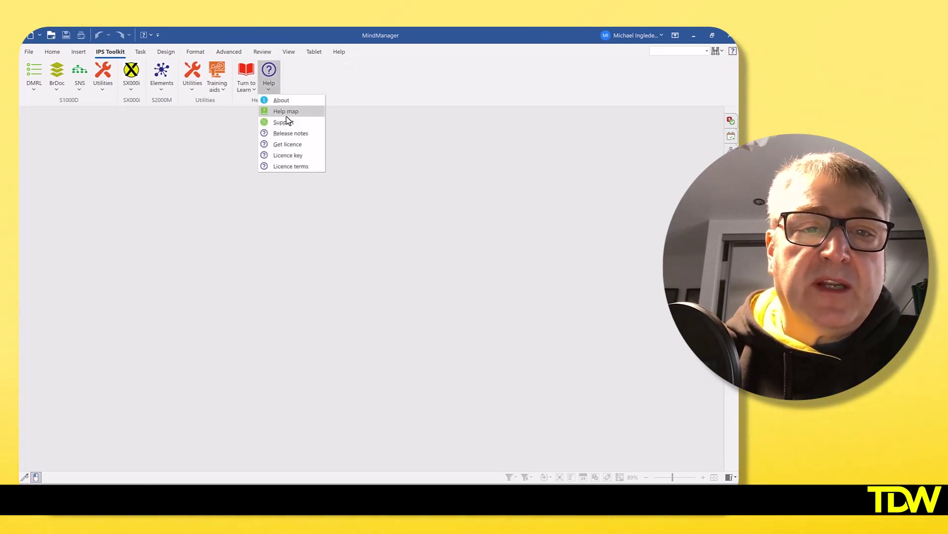
pyautogui.click(285, 112)
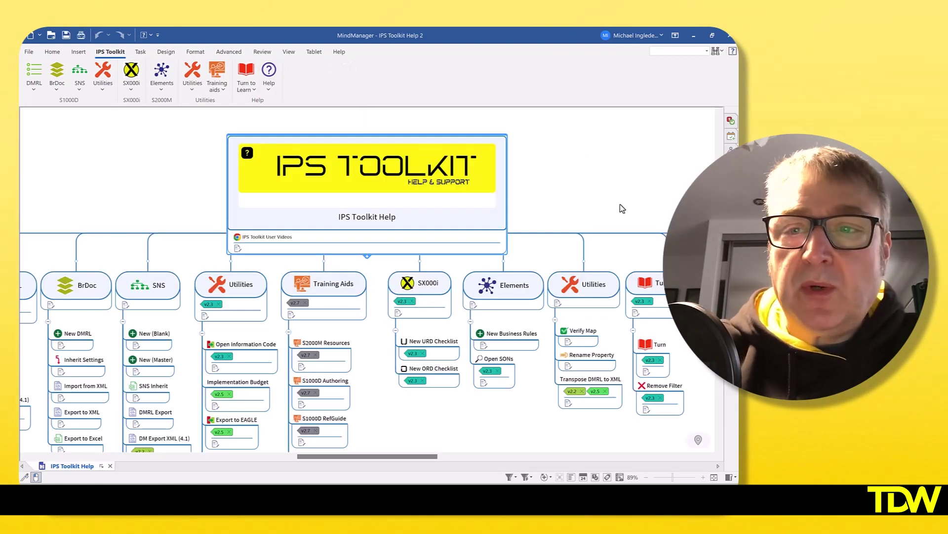
pyautogui.scroll(-5, 366, 280)
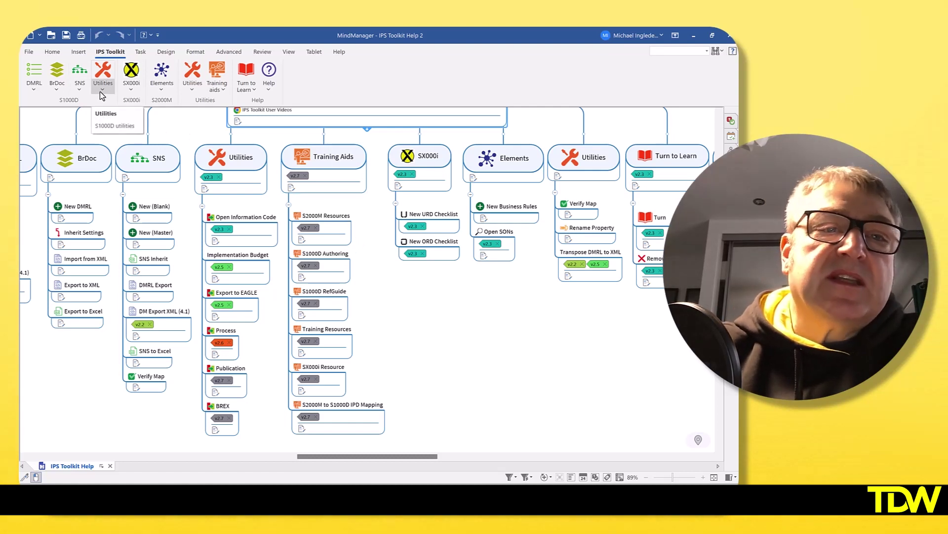
# Step: Import DMC-MPAV-A-C2-00-03-01A-622A-D_EN-US from the Modules\process folder as a new map
pyautogui.click(192, 85)
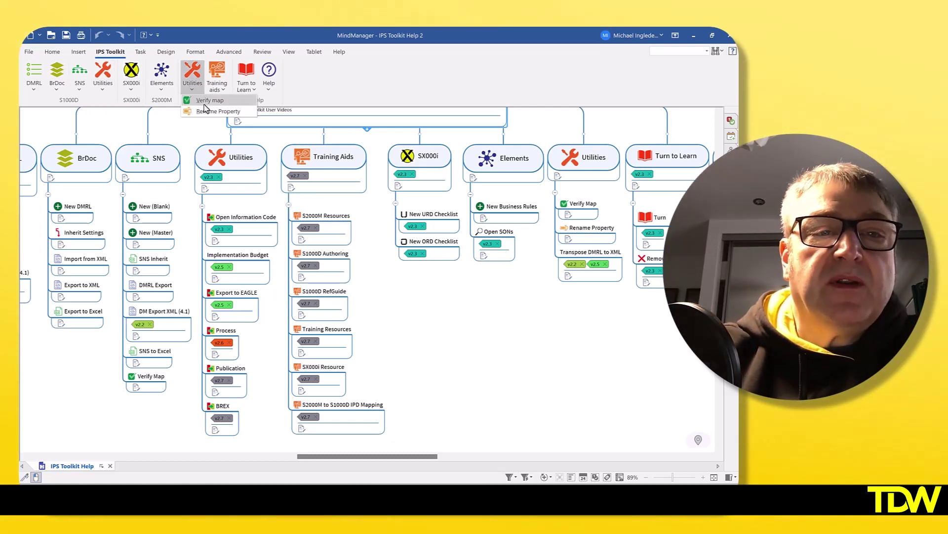
pyautogui.click(105, 84)
pyautogui.moveTo(137, 136)
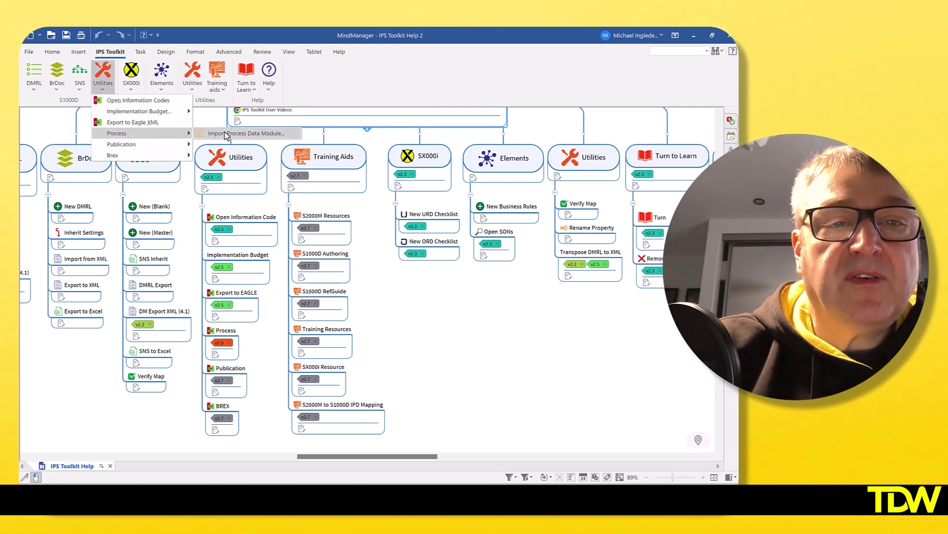
pyautogui.click(225, 134)
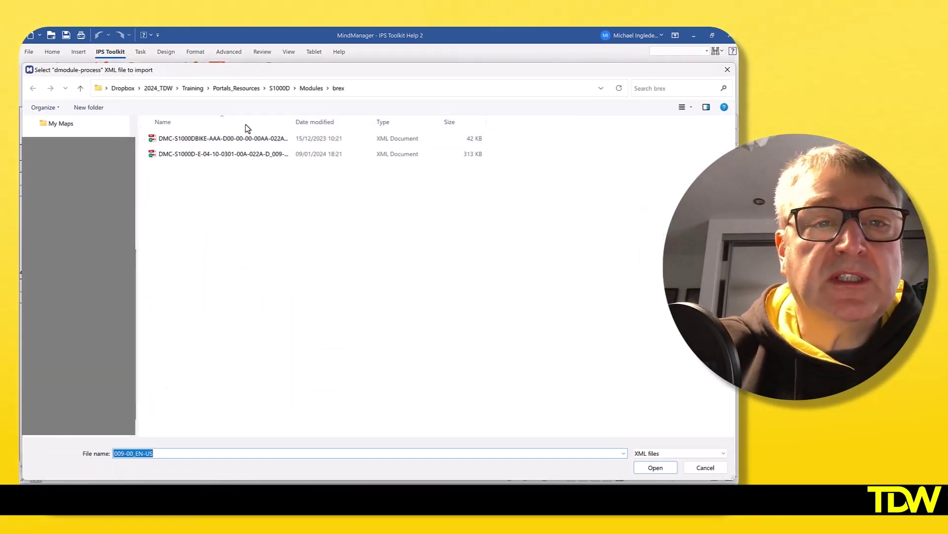
pyautogui.click(310, 88)
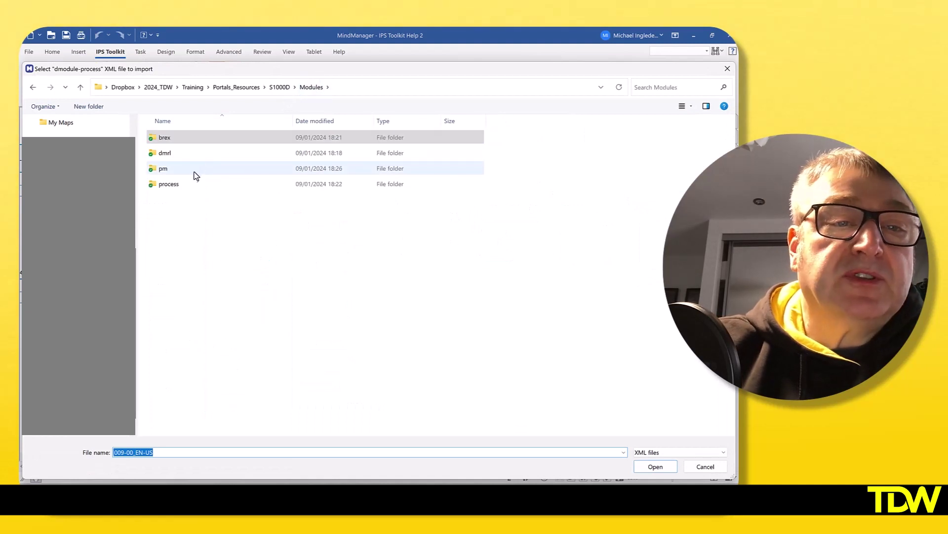
pyautogui.doubleClick(192, 182)
pyautogui.click(203, 141)
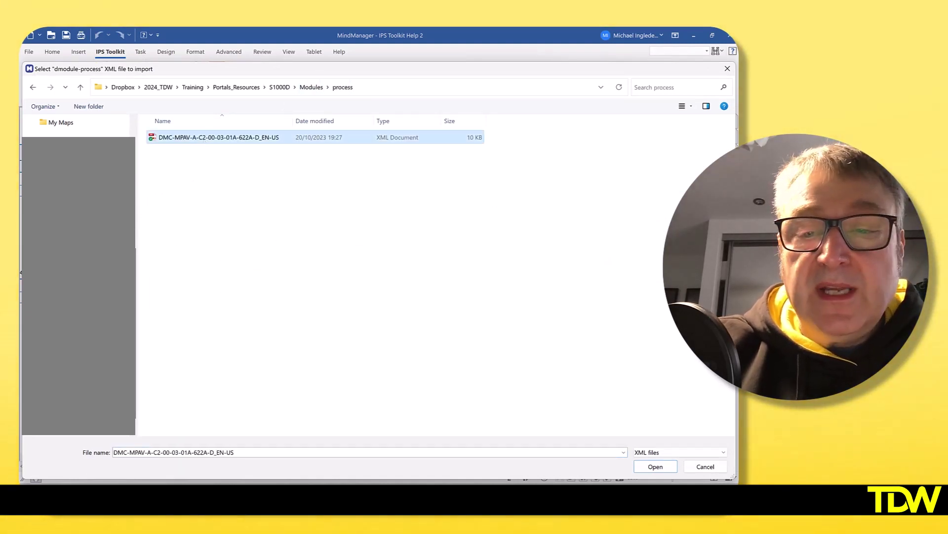
pyautogui.click(651, 470)
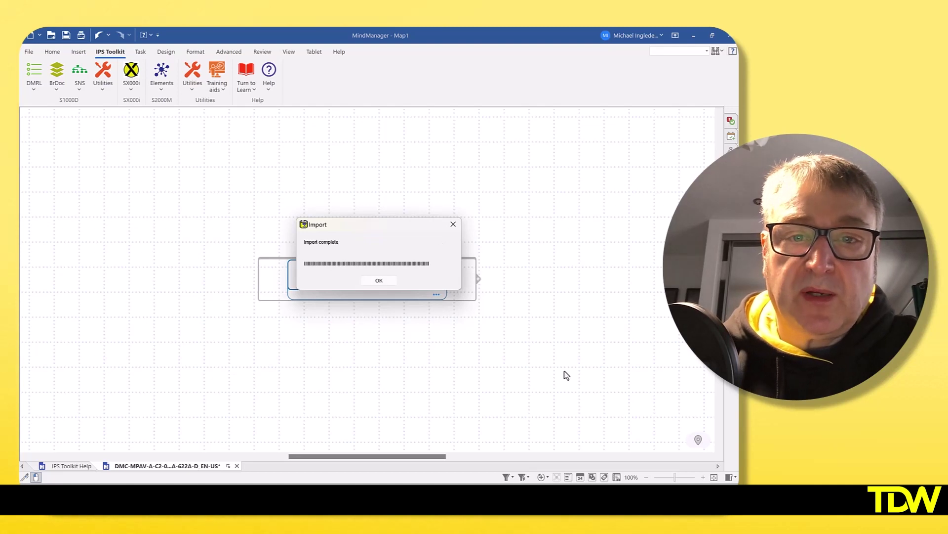
# Step: Dismiss the import complete message and expand the data module's Variables branch
pyautogui.click(382, 282)
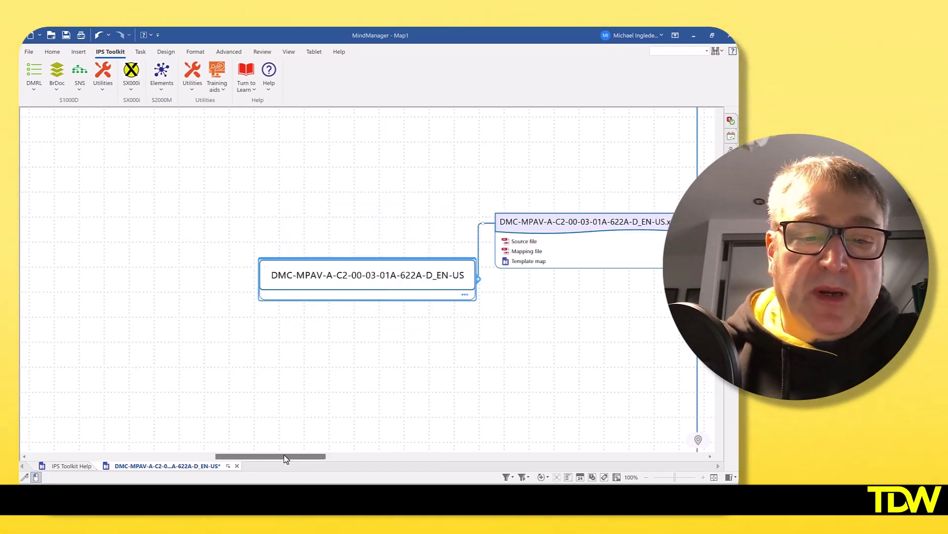
pyautogui.moveTo(288, 456); pyautogui.dragTo(351, 458)
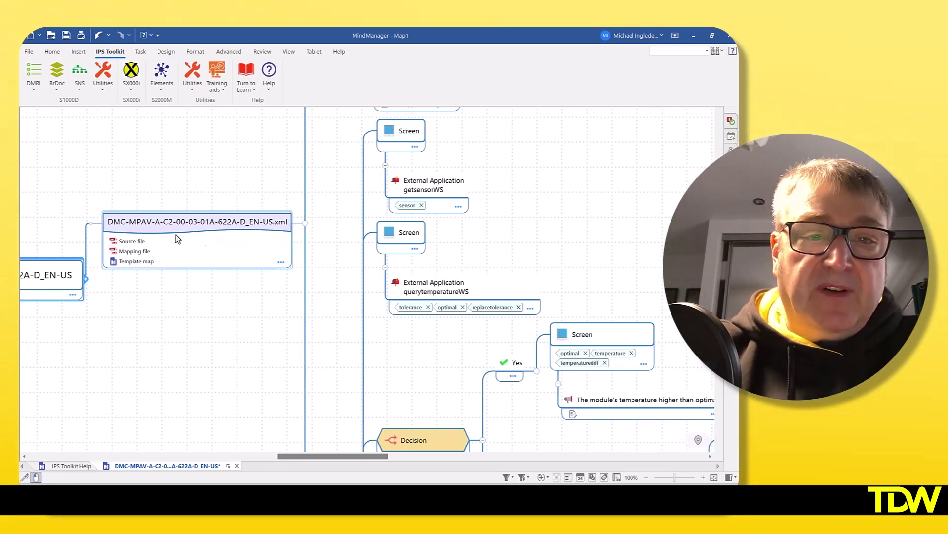
pyautogui.click(206, 228)
pyautogui.press('F4')
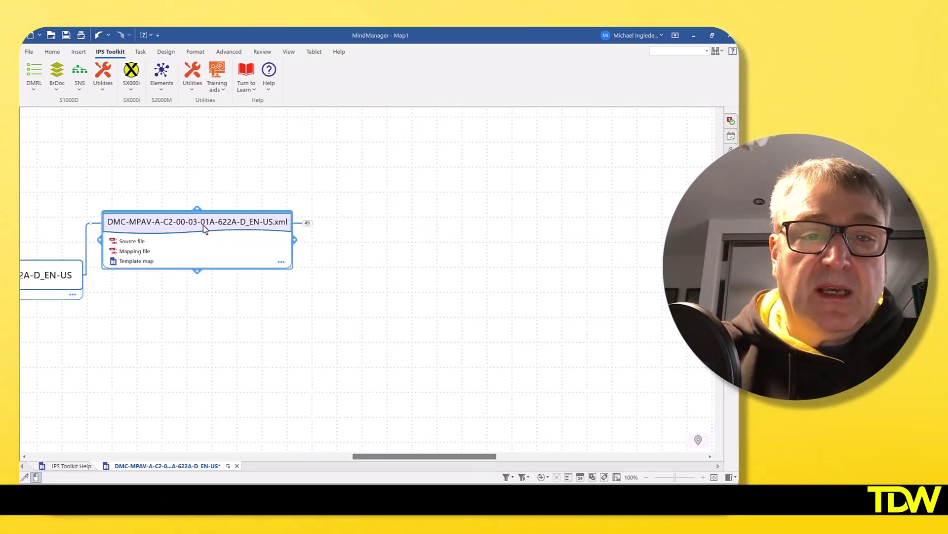
pyautogui.press('F4')
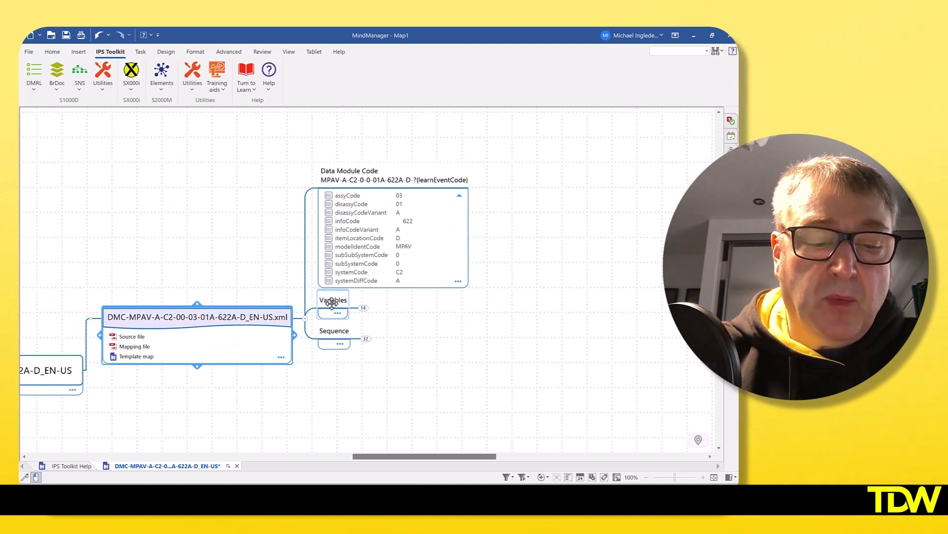
pyautogui.press('F4')
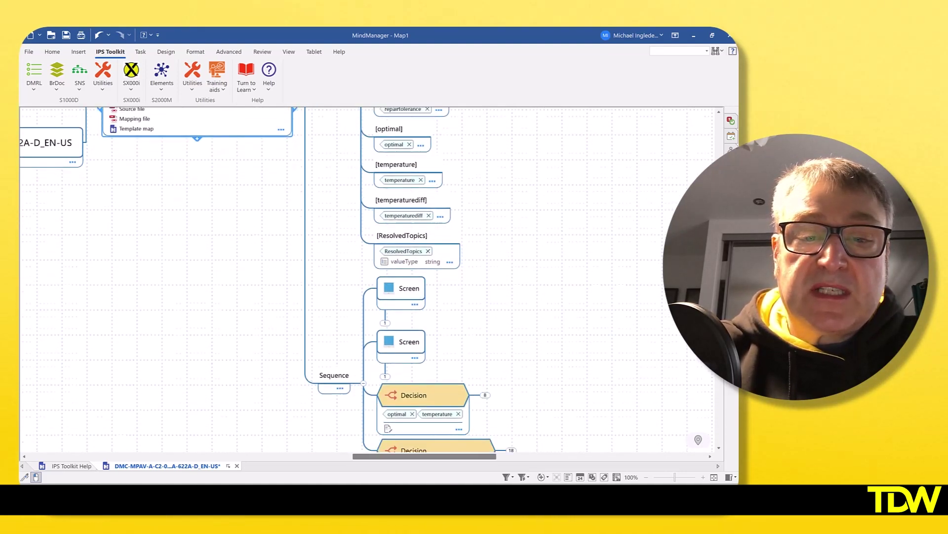
# Step: Expand the first Decision to reveal its Yes and No branches
pyautogui.click(465, 299)
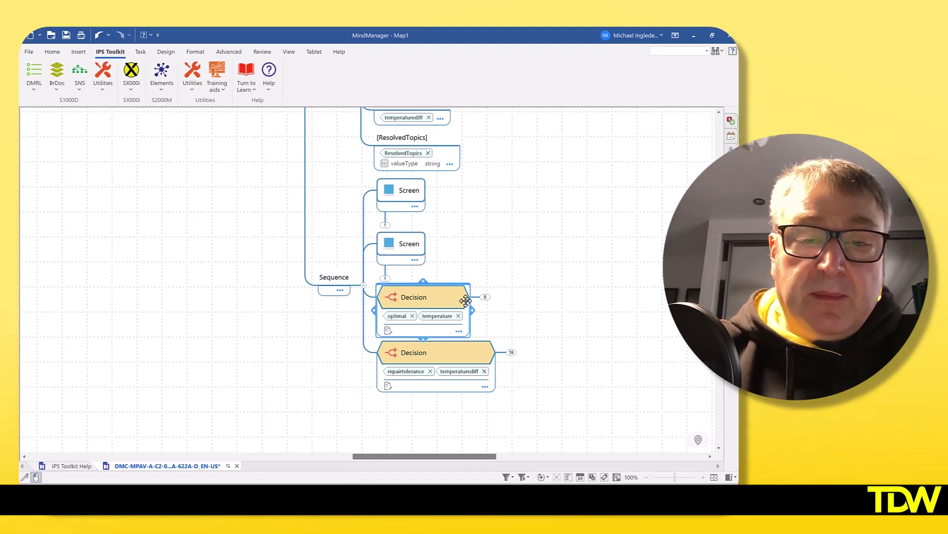
pyautogui.press('F4')
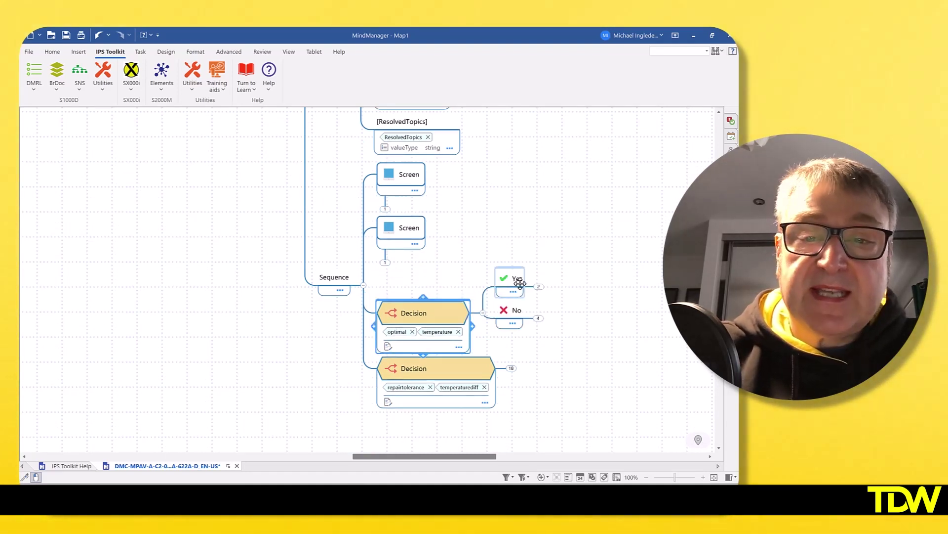
pyautogui.press('F4')
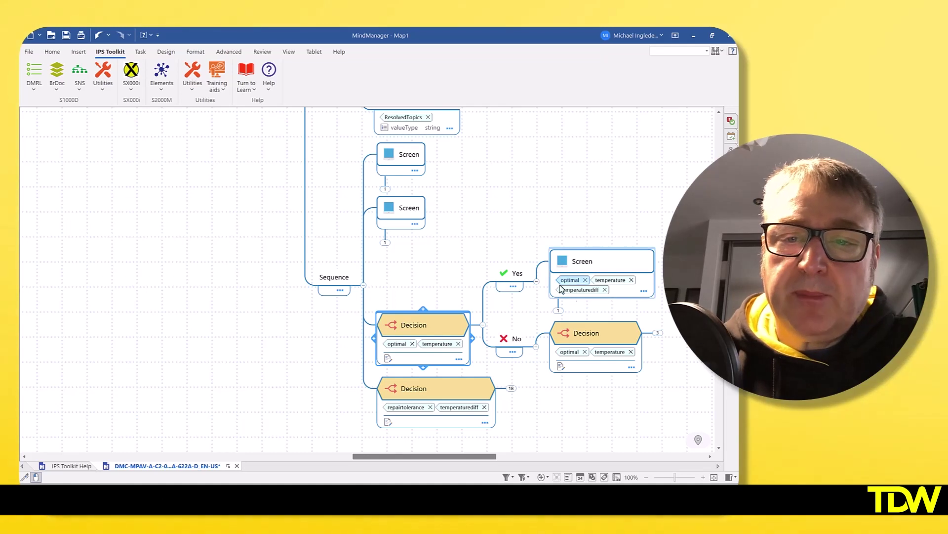
pyautogui.click(642, 298)
pyautogui.click(644, 292)
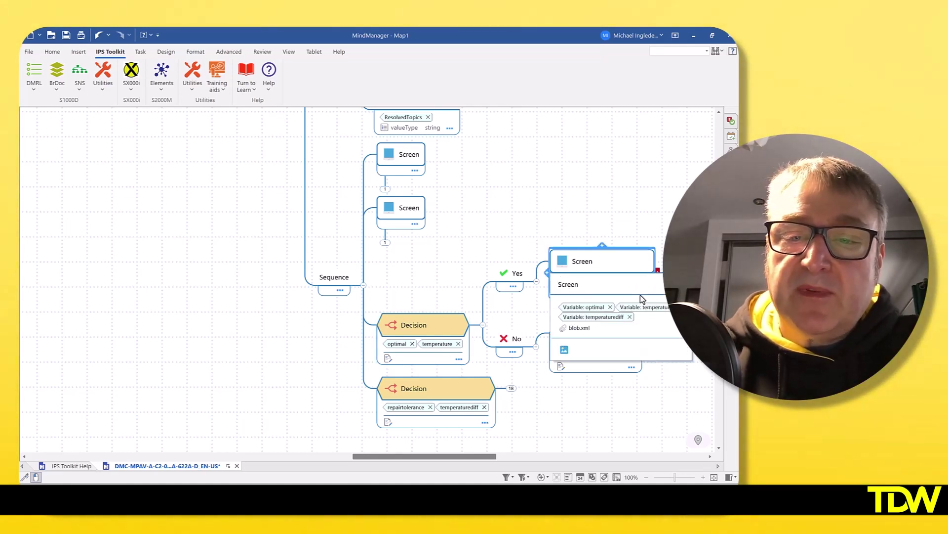
pyautogui.click(580, 328)
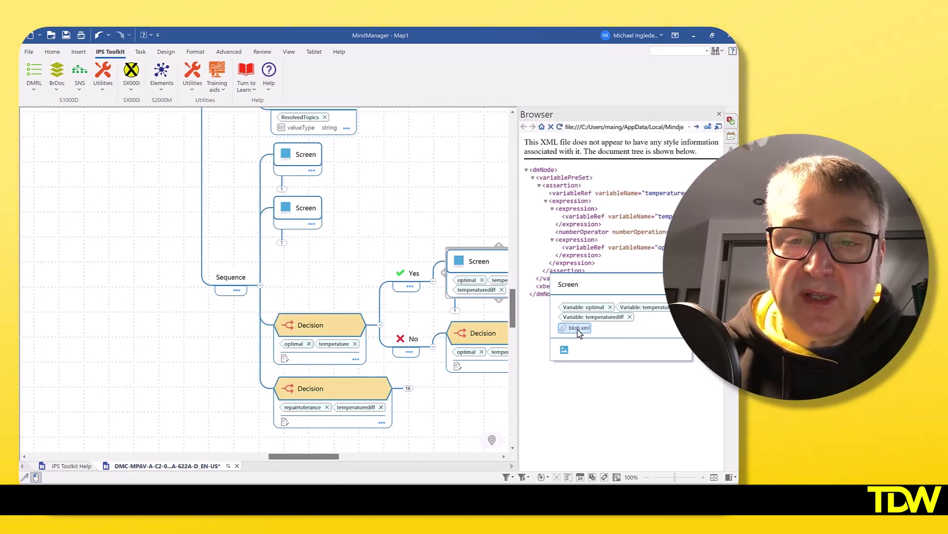
pyautogui.click(719, 114)
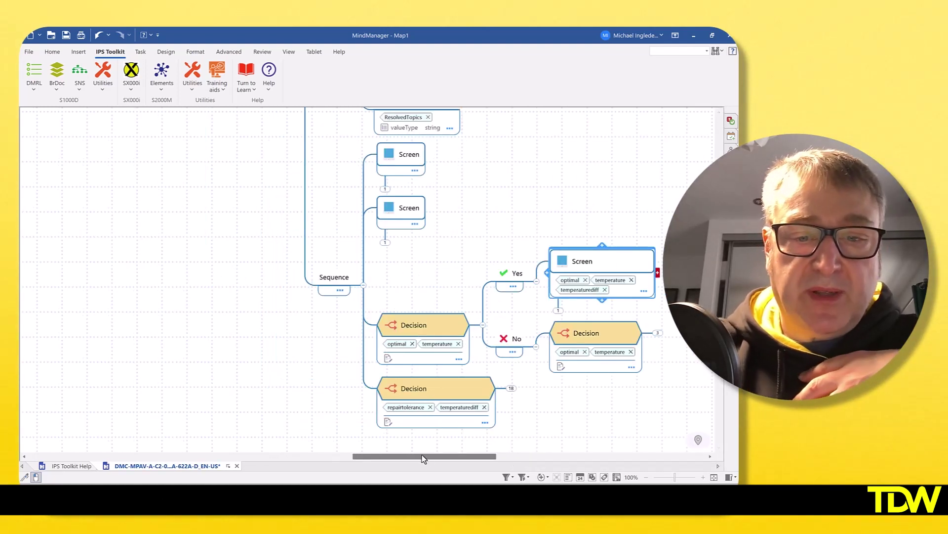
pyautogui.moveTo(423, 456); pyautogui.dragTo(437, 460)
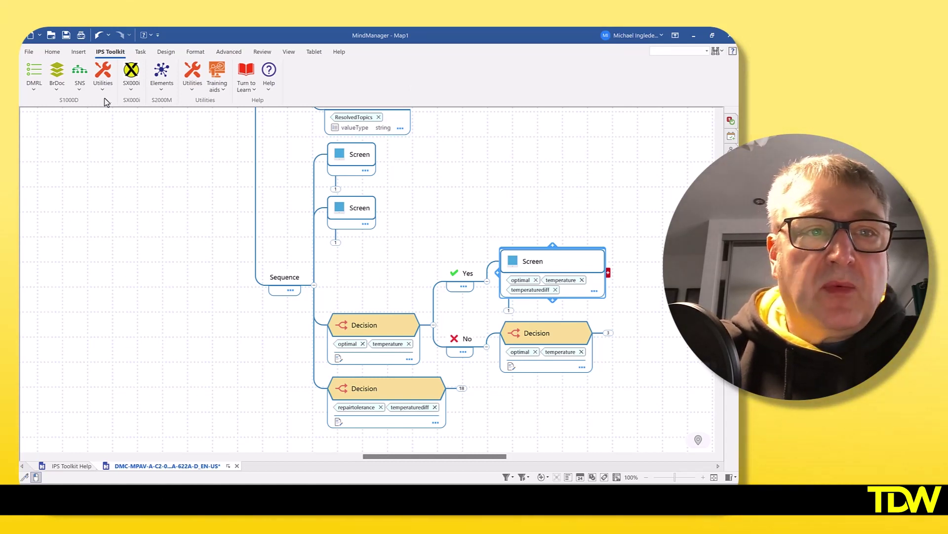
# Step: Import PMC-S1000DBIKE-C3002-EPWG1-00_000-01_EN-US from the pm folder as a new map
pyautogui.click(103, 85)
pyautogui.moveTo(121, 146)
pyautogui.click(249, 144)
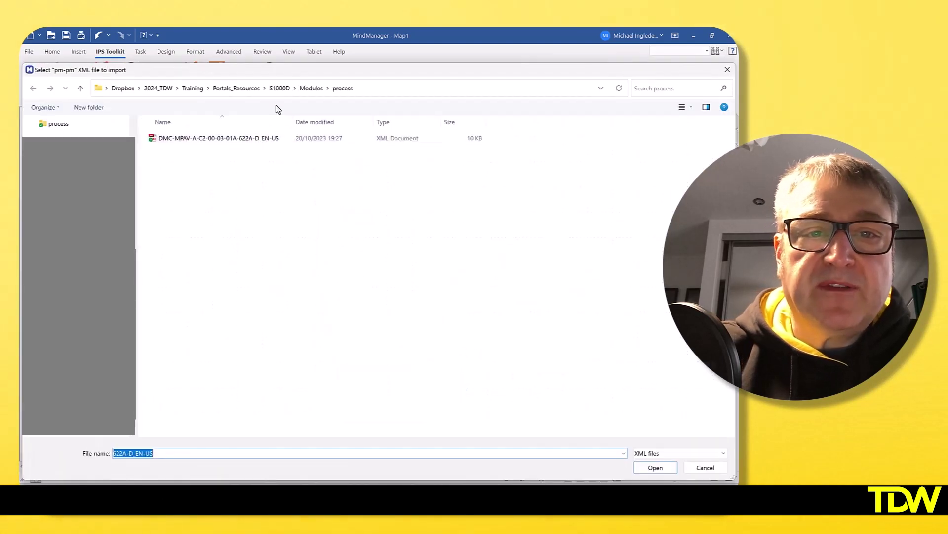
pyautogui.click(311, 88)
pyautogui.click(200, 170)
pyautogui.doubleClick(200, 169)
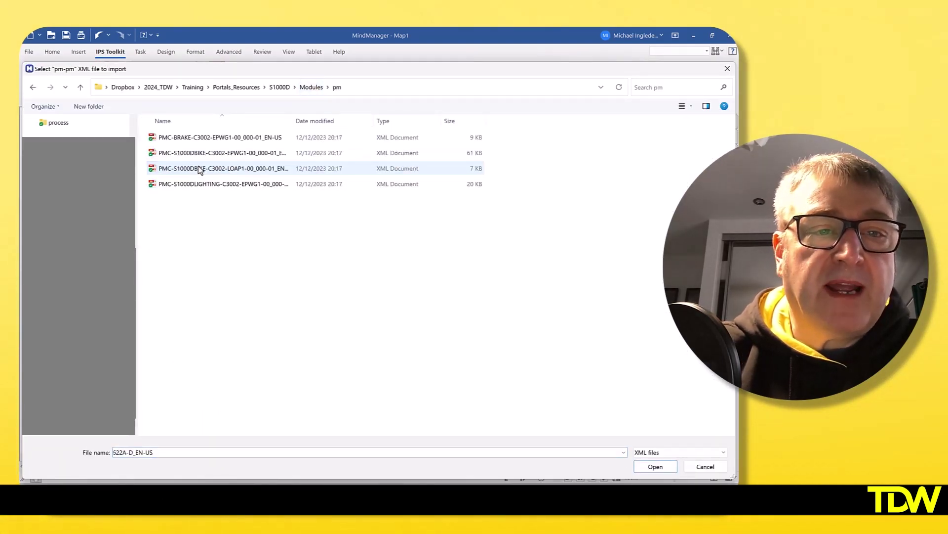
pyautogui.click(198, 153)
pyautogui.click(653, 467)
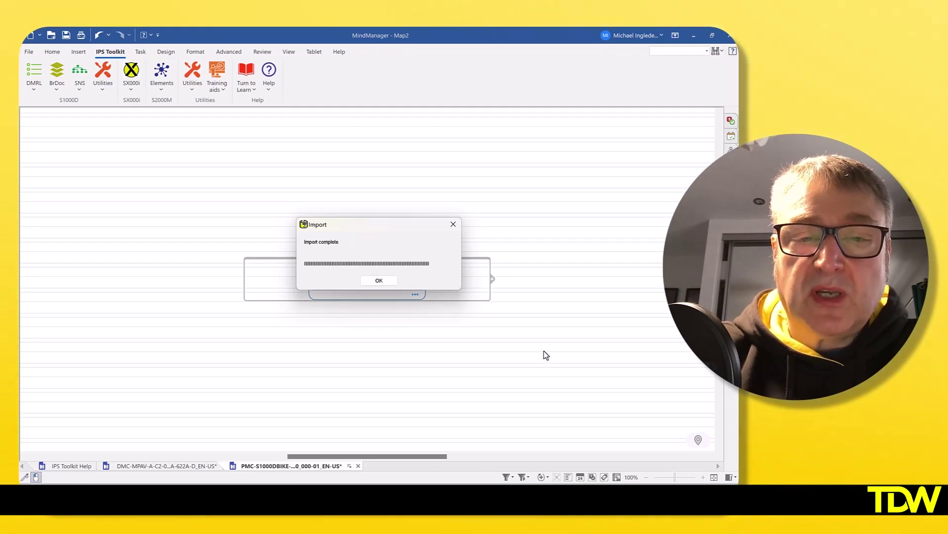
pyautogui.click(379, 279)
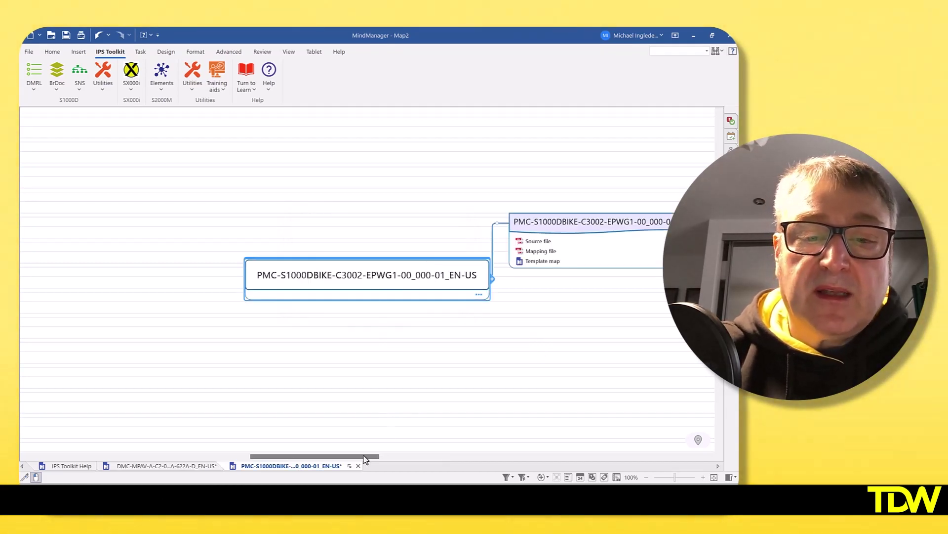
pyautogui.moveTo(366, 459); pyautogui.dragTo(445, 459)
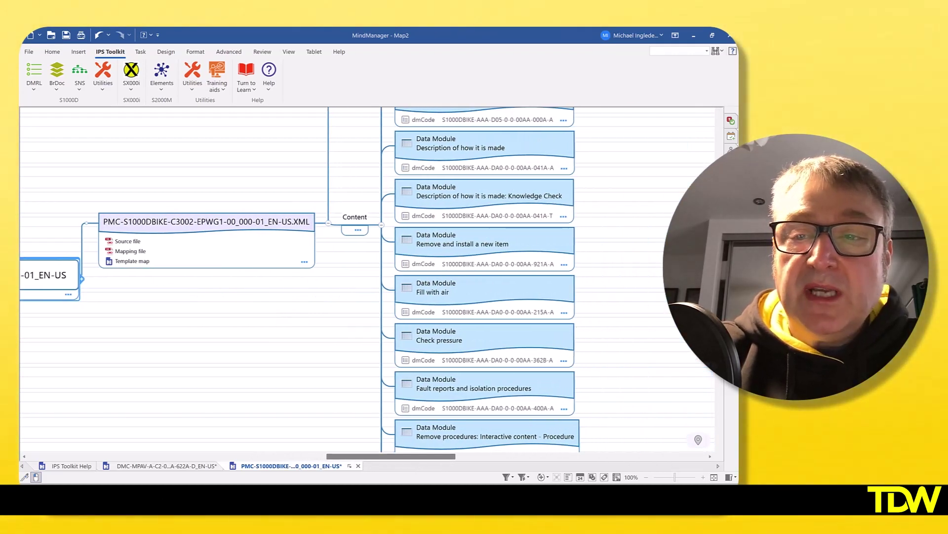
pyautogui.scroll(-8, 484, 277)
pyautogui.scroll(-15, 561, 295)
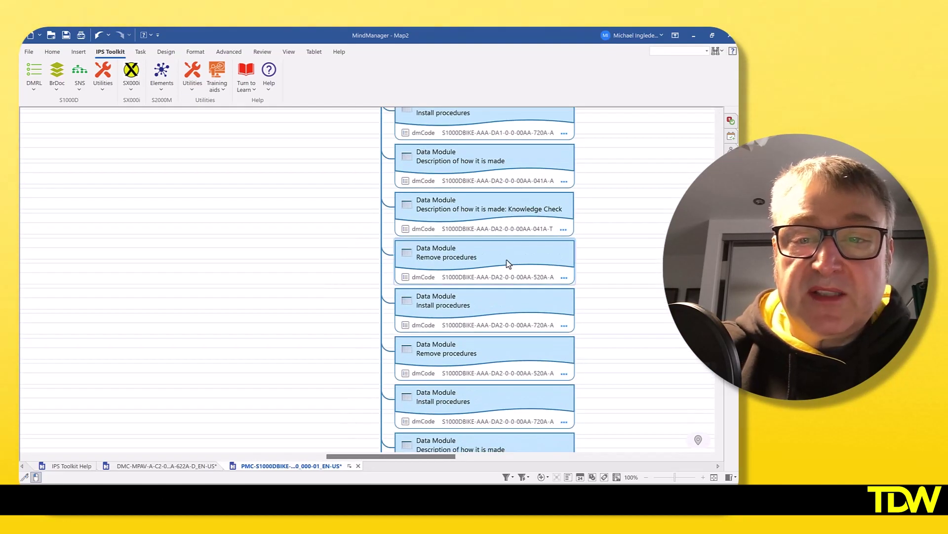
pyautogui.scroll(-4, 626, 291)
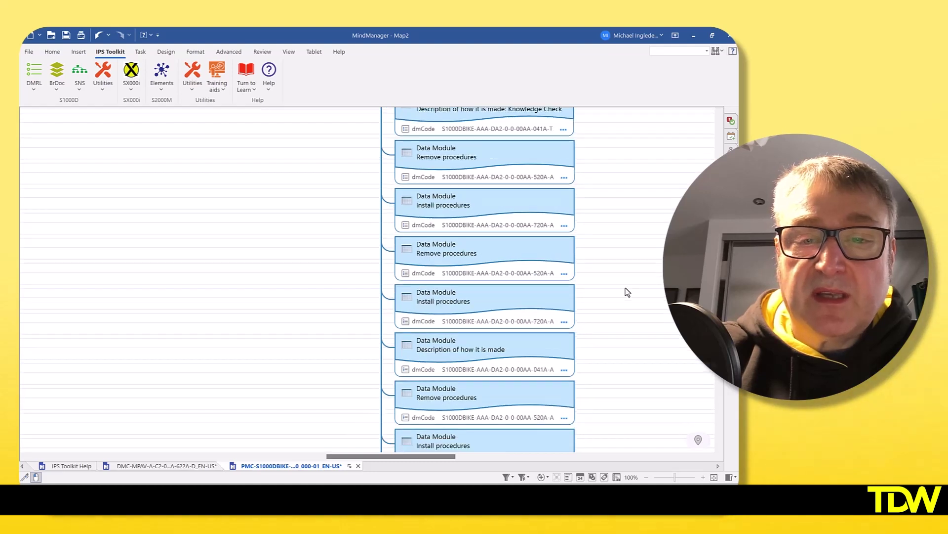
pyautogui.scroll(5, 626, 291)
pyautogui.scroll(4, 625, 291)
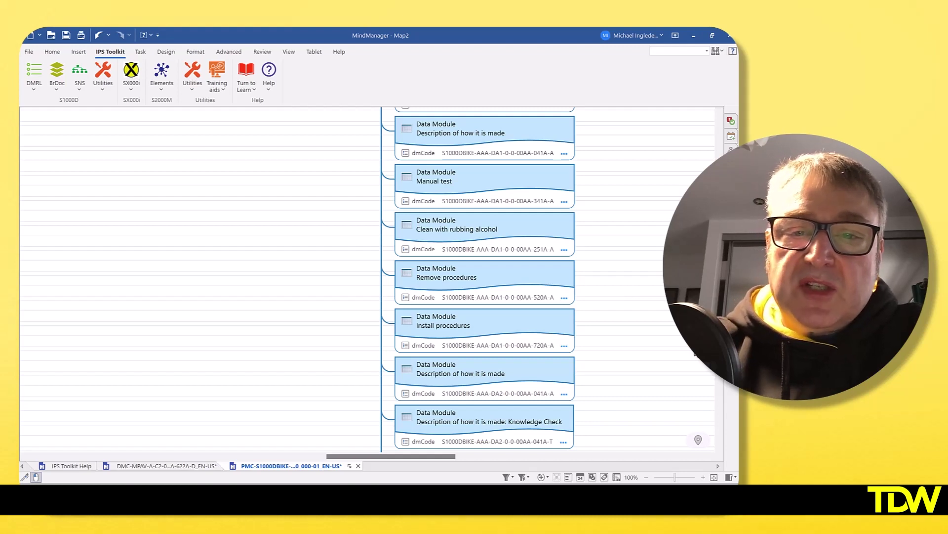
pyautogui.scroll(1, 324, 231)
pyautogui.scroll(15, 324, 231)
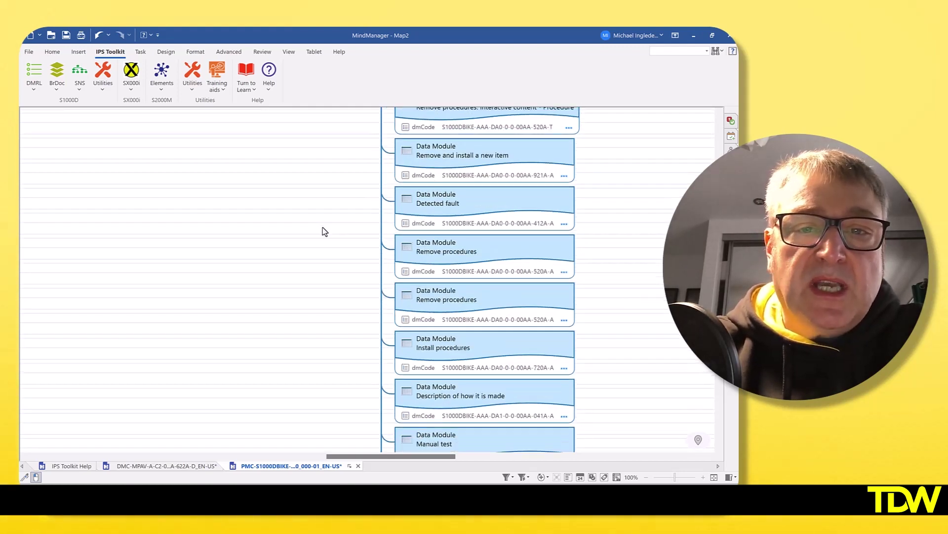
pyautogui.click(259, 169)
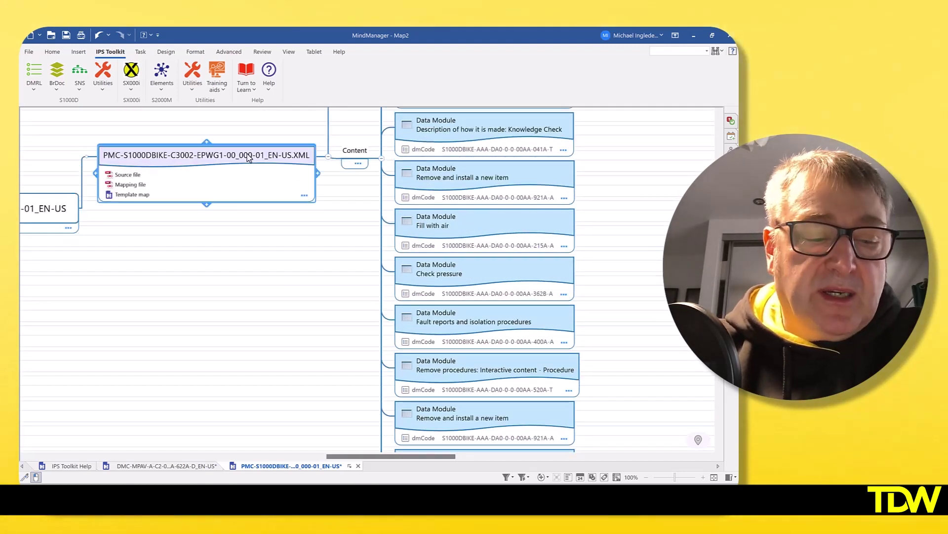
pyautogui.click(328, 157)
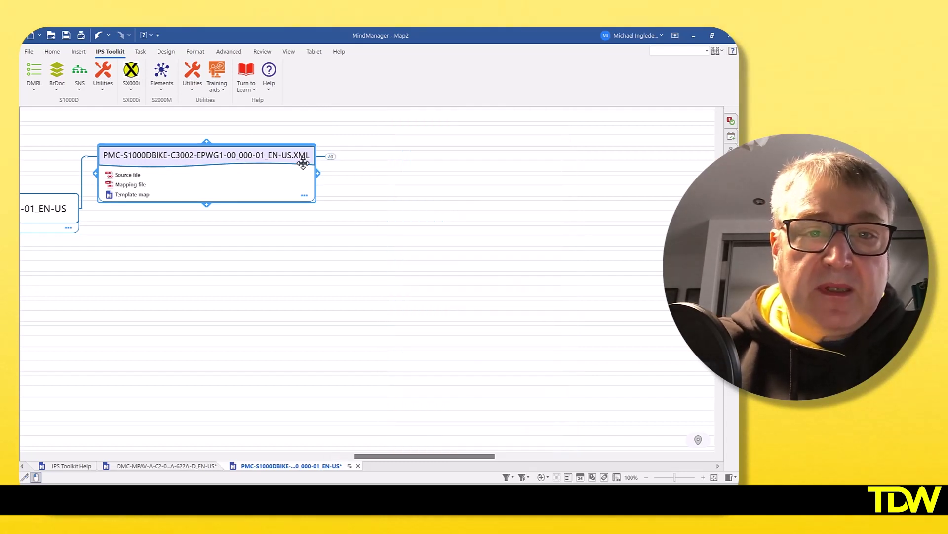
pyautogui.click(330, 157)
pyautogui.scroll(3, 451, 188)
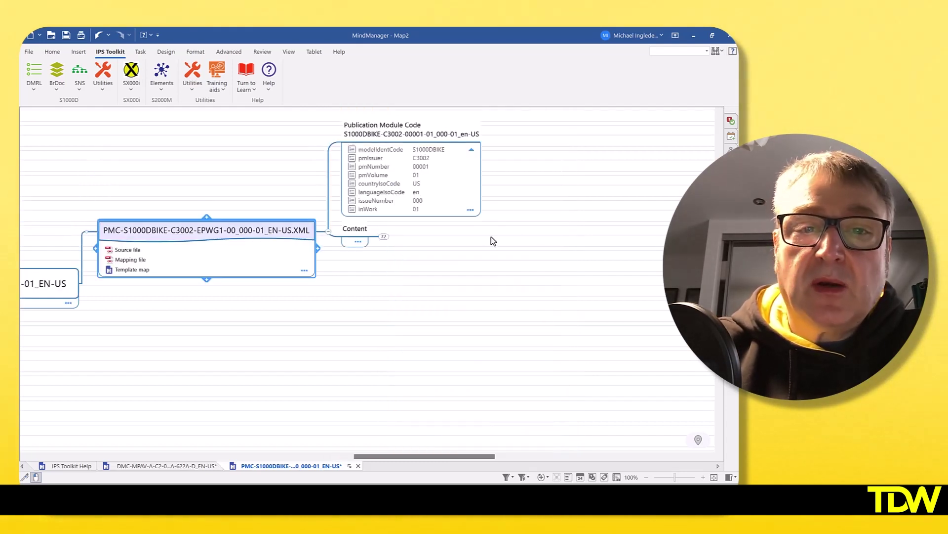
pyautogui.click(350, 270)
pyautogui.click(383, 274)
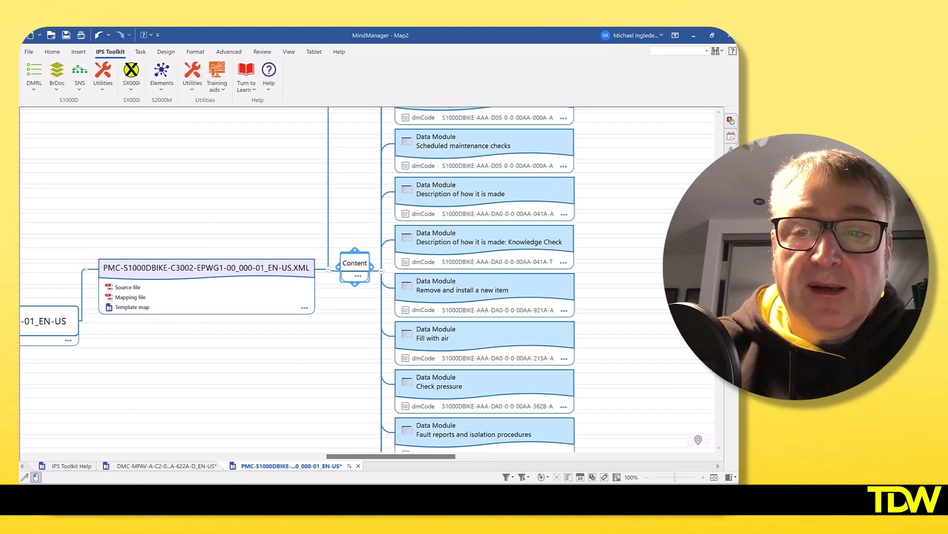
pyautogui.scroll(10, 366, 279)
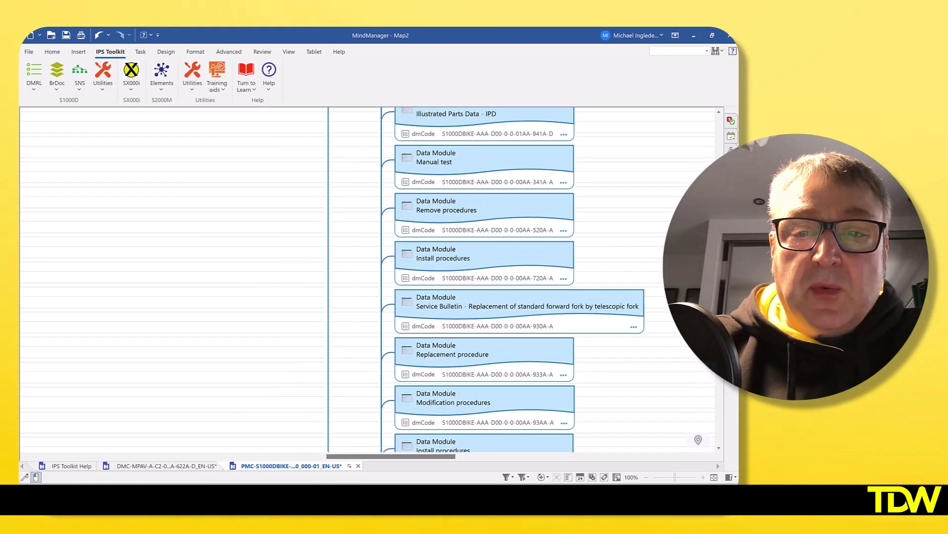
pyautogui.scroll(5, 485, 280)
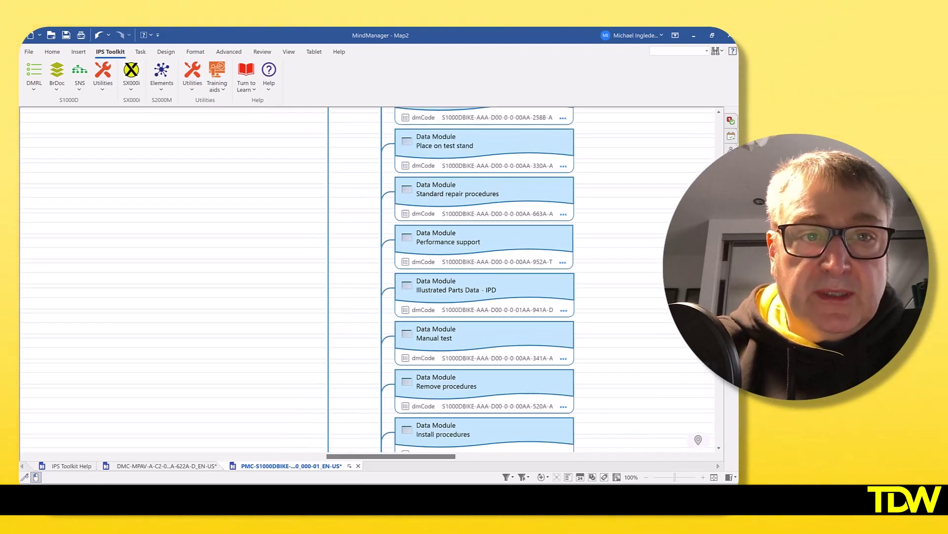
pyautogui.scroll(-3, 660, 257)
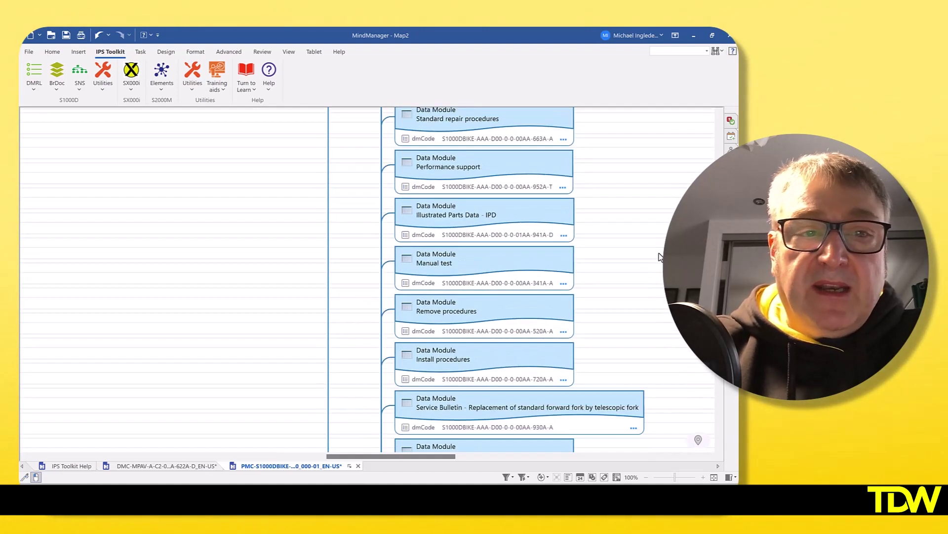
# Step: Import PMC-S1000DBIKE-C3002-LOAP1-00_000-01_EN-US as a new map and acknowledge completion
pyautogui.click(103, 84)
pyautogui.moveTo(143, 148)
pyautogui.click(213, 145)
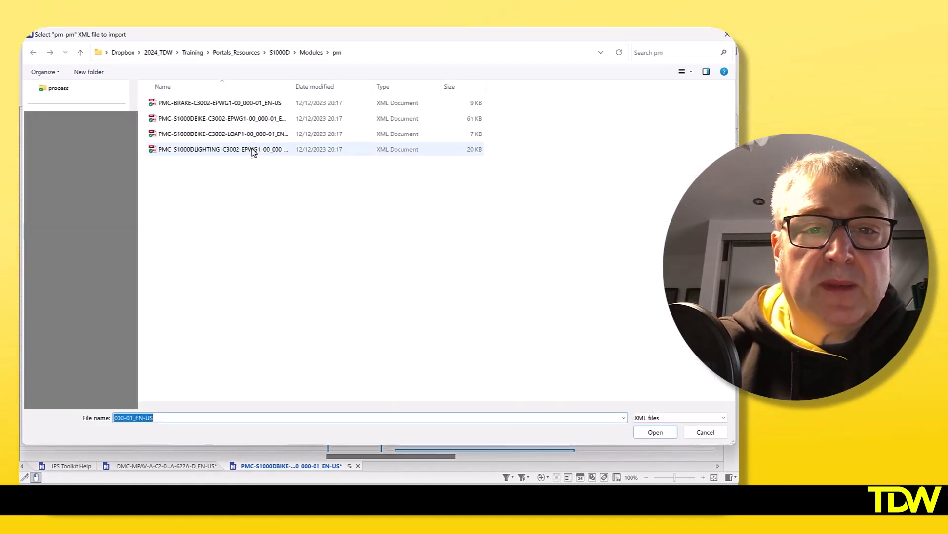
pyautogui.click(255, 153)
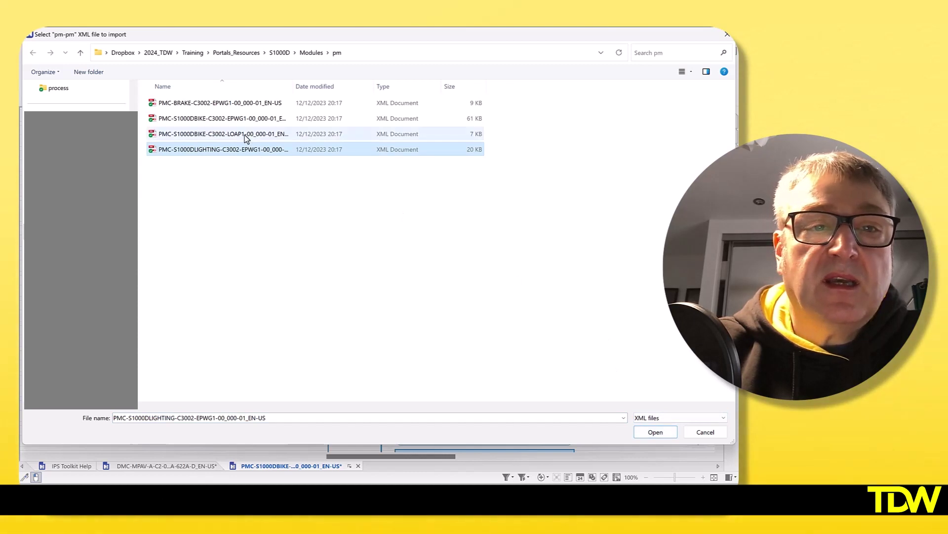
pyautogui.click(247, 134)
pyautogui.click(656, 432)
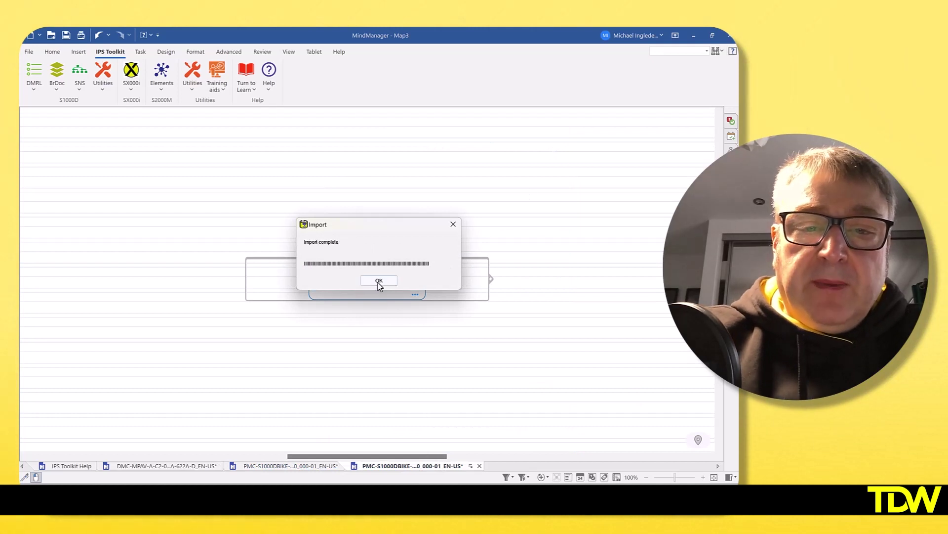
pyautogui.click(379, 281)
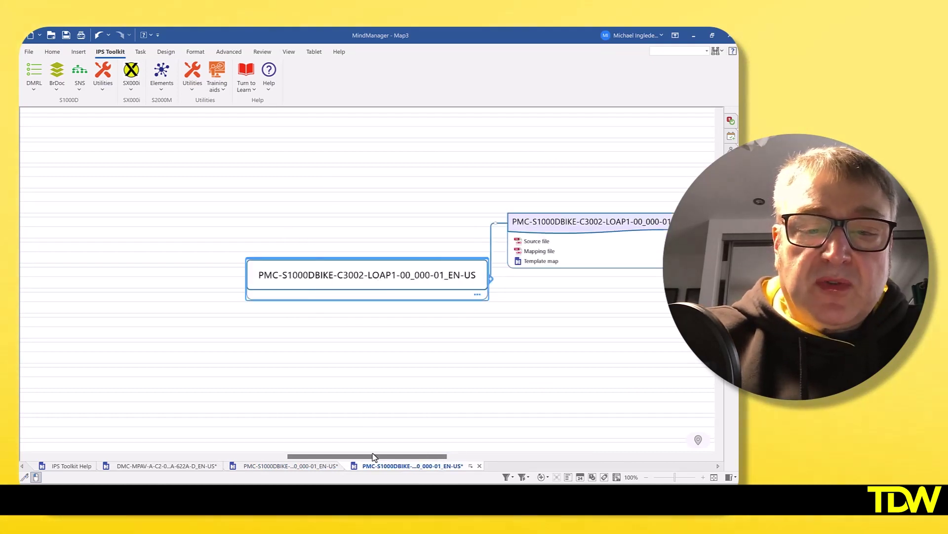
# Step: Expand 'List of applicable publications' to show the Mountain bicycle, BRAKE and Electrical Lighting manuals
pyautogui.moveTo(374, 457); pyautogui.dragTo(456, 457)
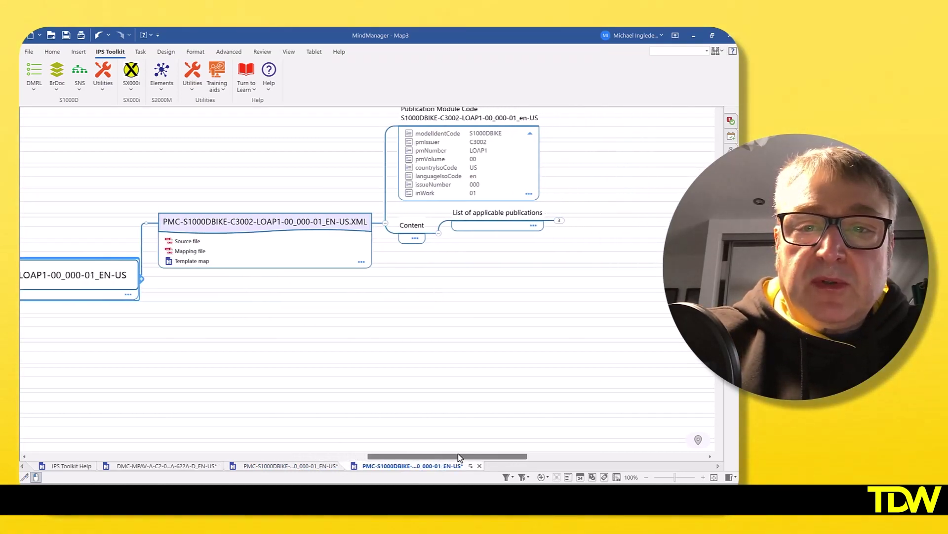
pyautogui.click(559, 221)
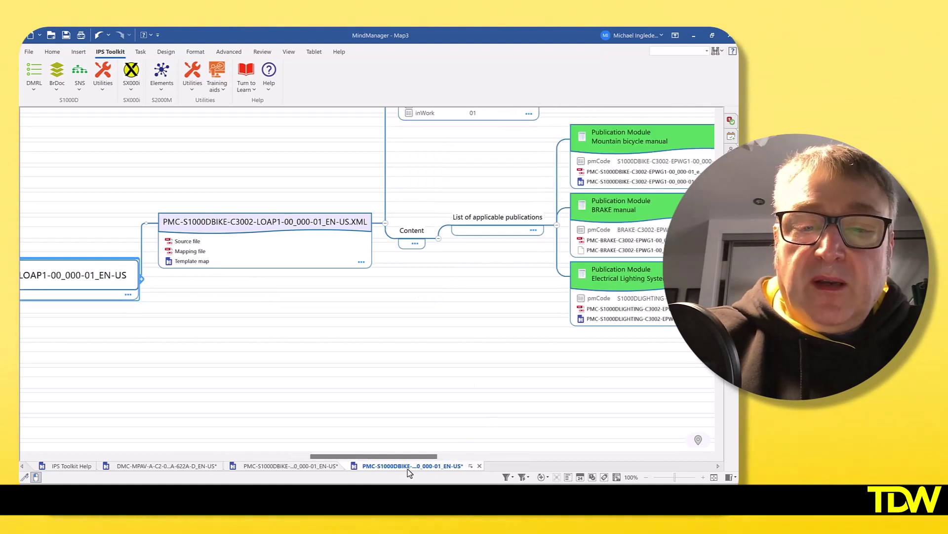
pyautogui.moveTo(412, 457); pyautogui.dragTo(437, 457)
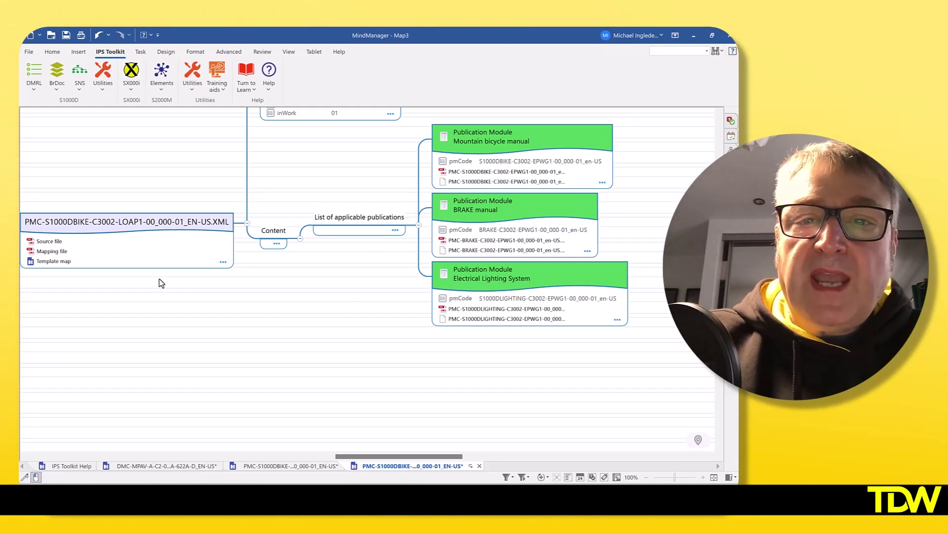
# Step: Import DMC-S1000DBIKE-AAA-D00-00-00-00AA-022A-D_008-00_EN-US from the brex folder into Map4
pyautogui.click(107, 90)
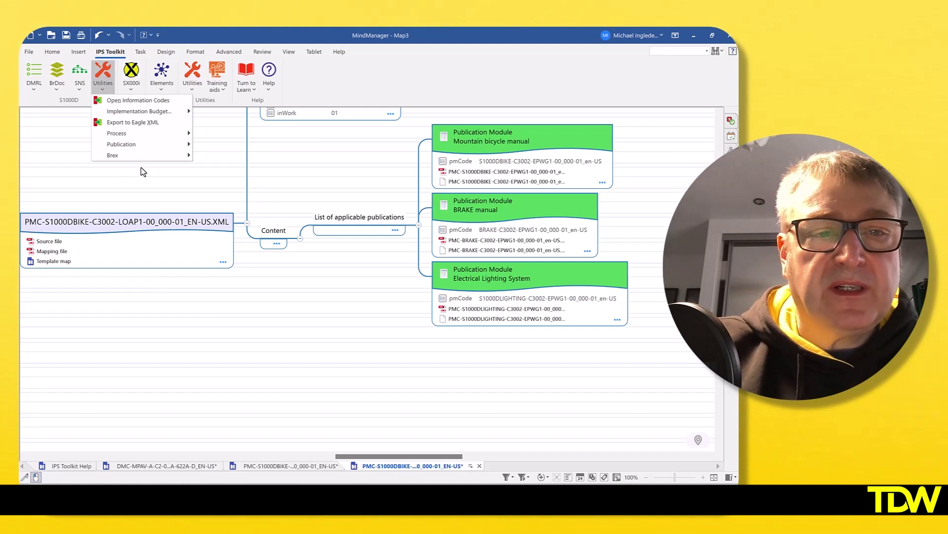
pyautogui.moveTo(142, 161)
pyautogui.click(207, 158)
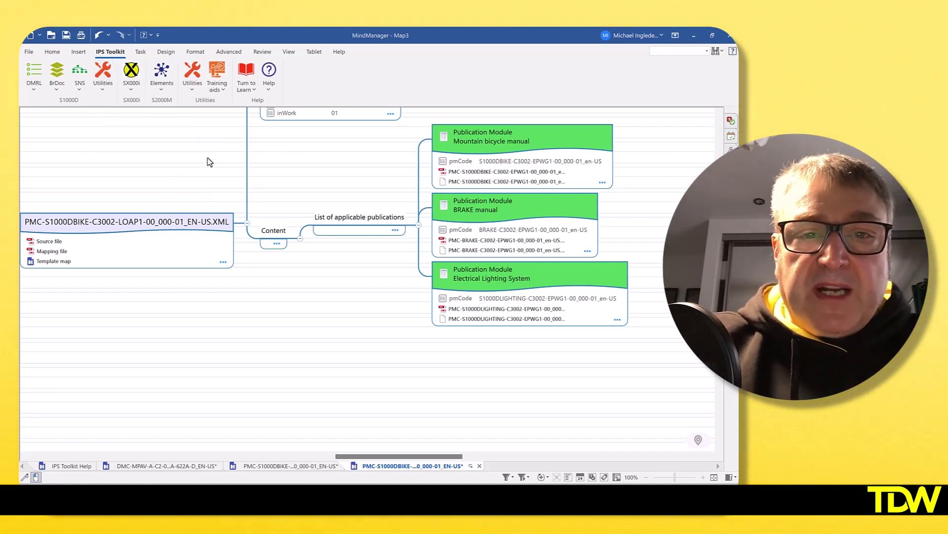
pyautogui.click(311, 89)
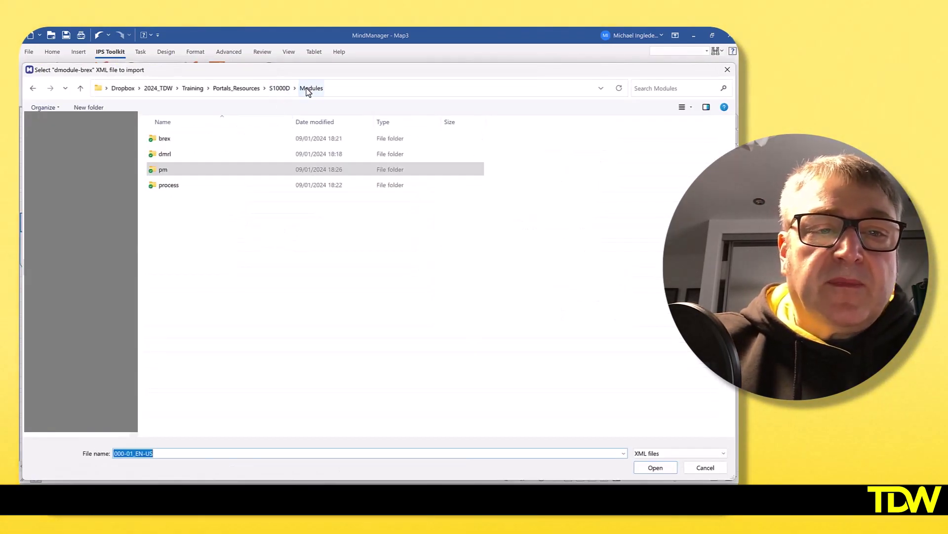
pyautogui.doubleClick(164, 139)
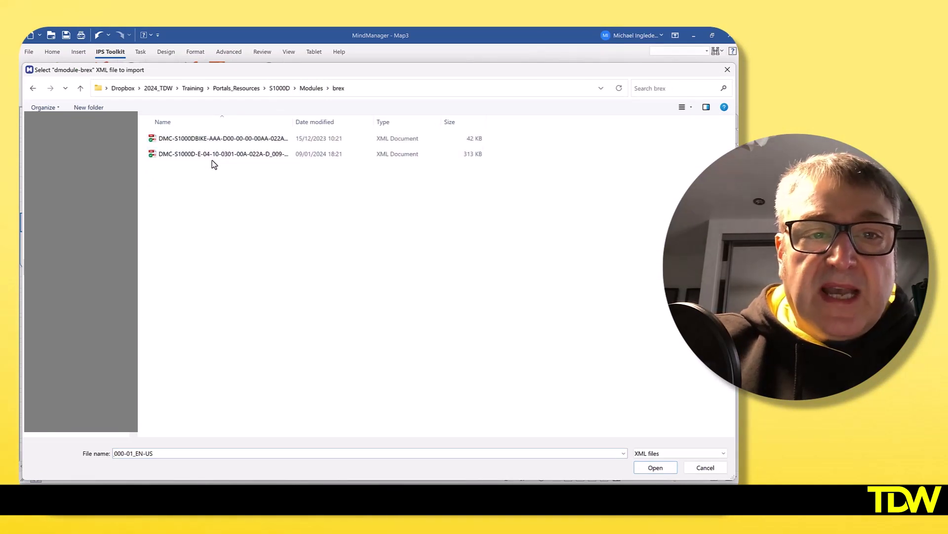
pyautogui.click(655, 467)
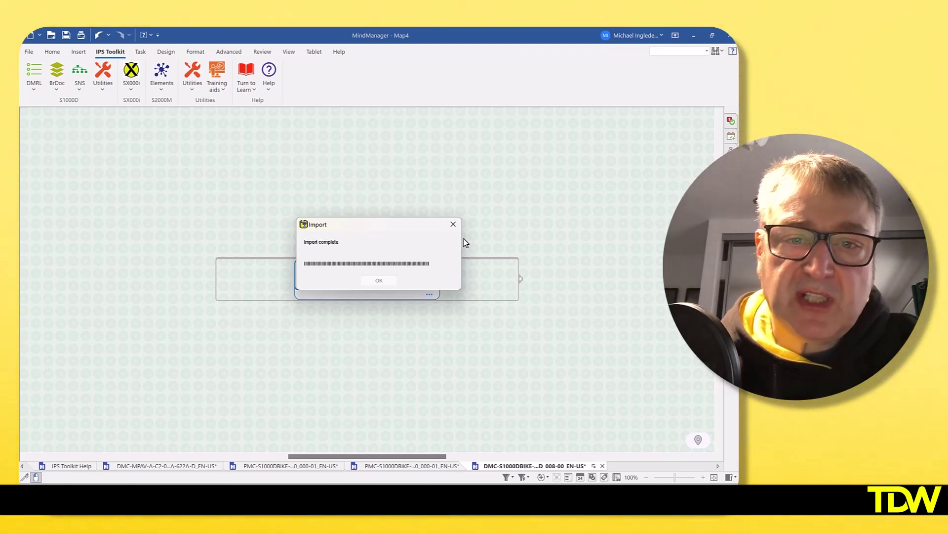
pyautogui.click(379, 280)
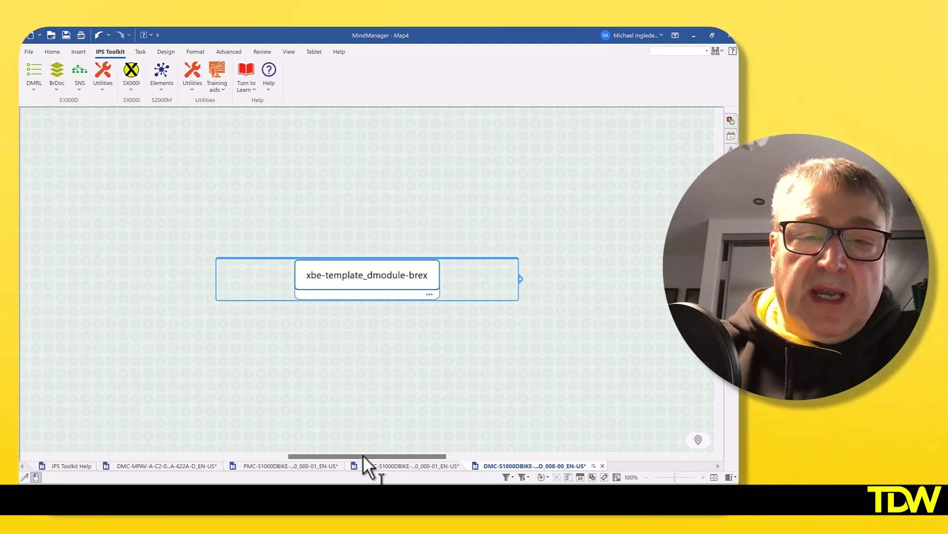
pyautogui.moveTo(353, 454); pyautogui.dragTo(436, 456)
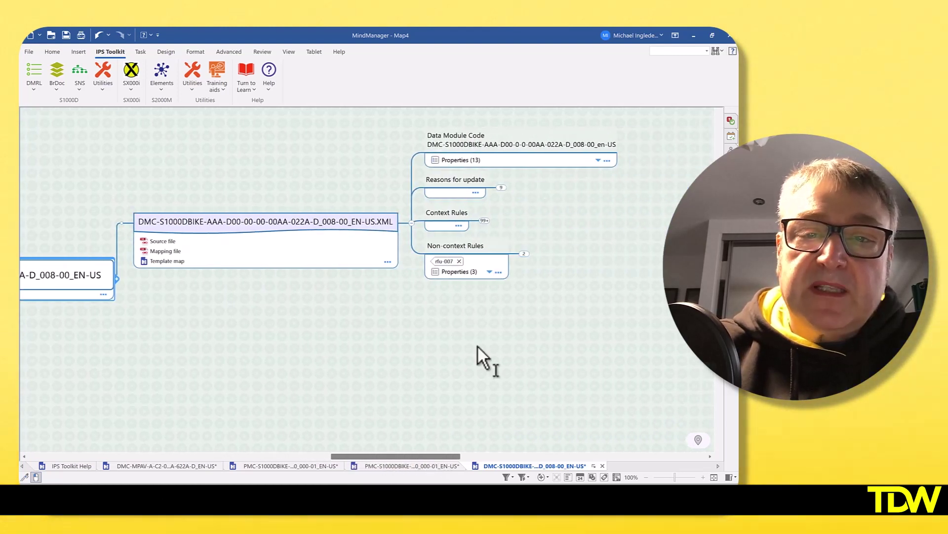
pyautogui.click(452, 219)
pyautogui.click(484, 220)
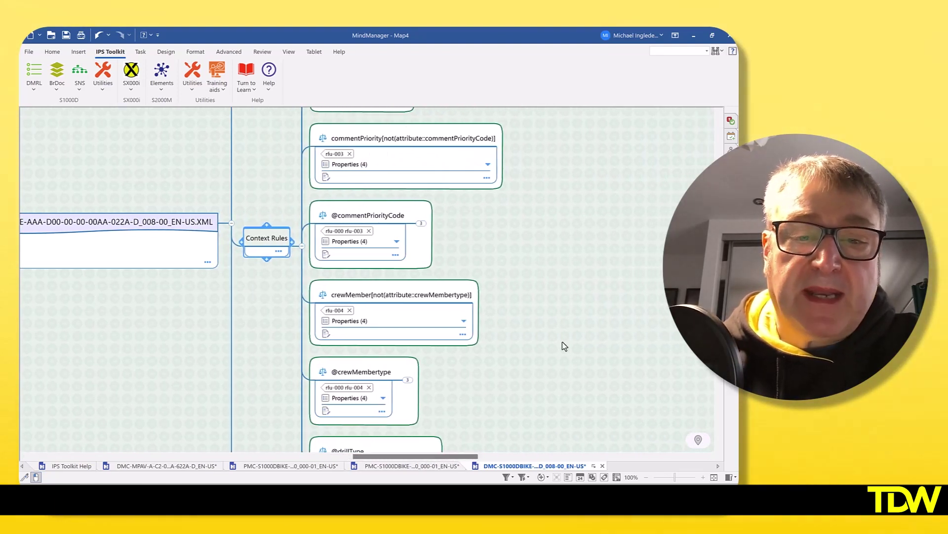
pyautogui.click(409, 381)
pyautogui.scroll(-2, 601, 359)
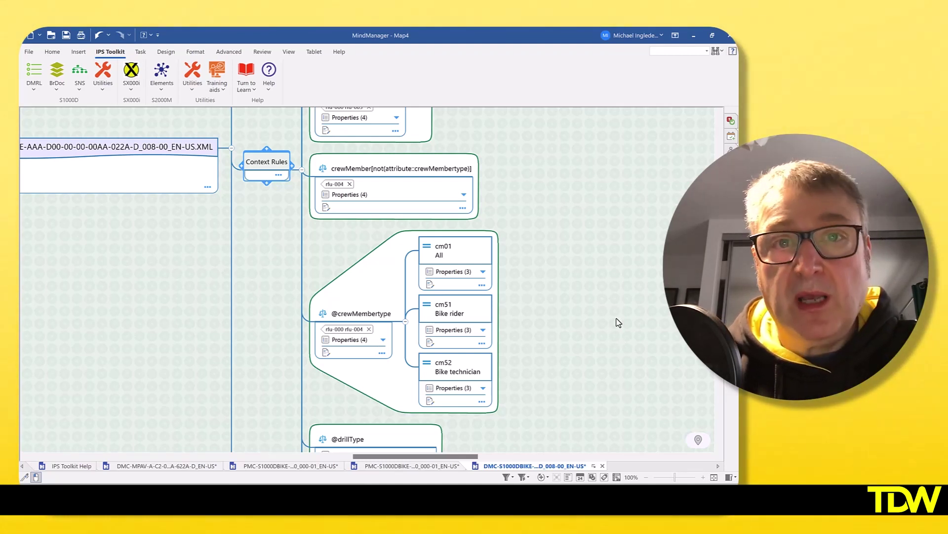
pyautogui.click(480, 289)
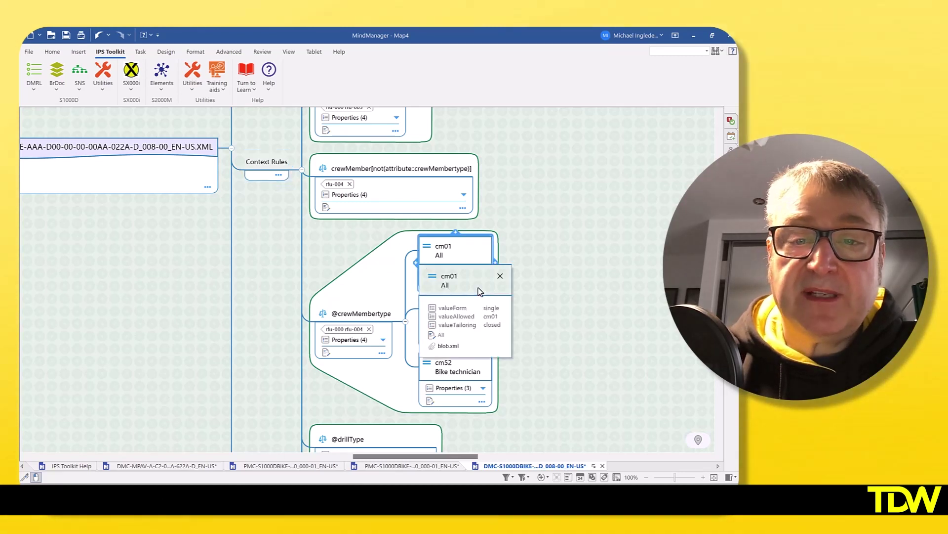
# Step: View cm01's attached blob.xml, then close the side panel and the cm01 card
pyautogui.click(450, 346)
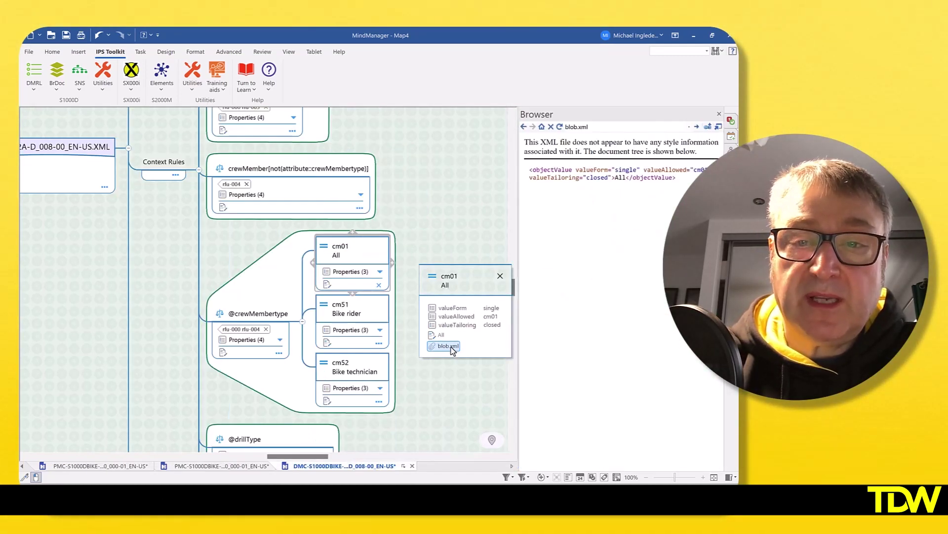
pyautogui.click(719, 114)
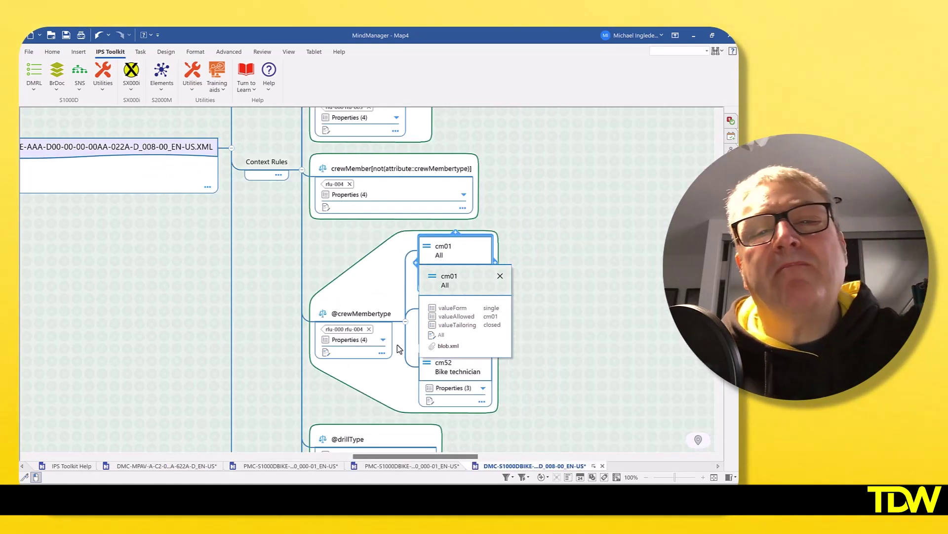
pyautogui.click(500, 276)
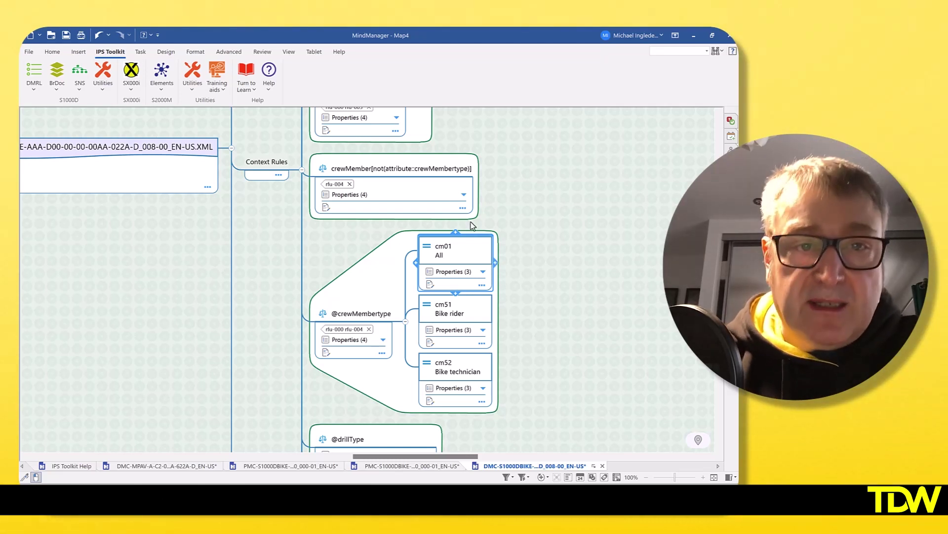
# Step: Open the SX000i training resource as the S1000X input data specification map
pyautogui.click(221, 91)
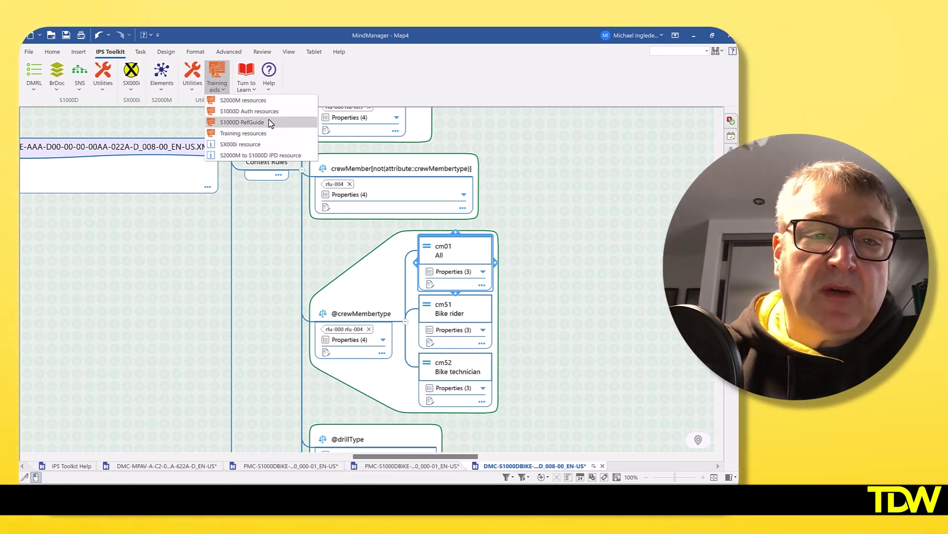
pyautogui.click(265, 146)
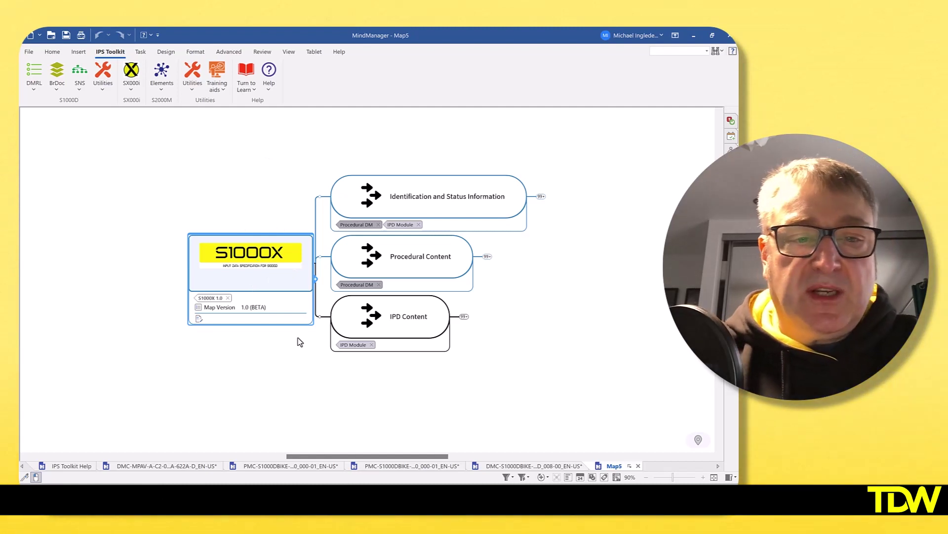
pyautogui.moveTo(349, 457); pyautogui.dragTo(365, 457)
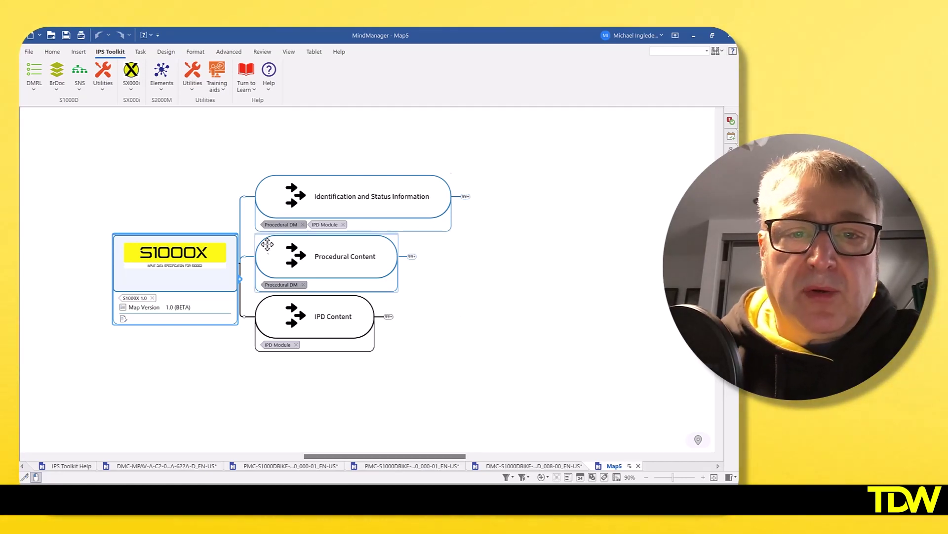
# Step: Expand Procedural Content, procedure and preliminaryRqmts to show their subtopics
pyautogui.click(290, 266)
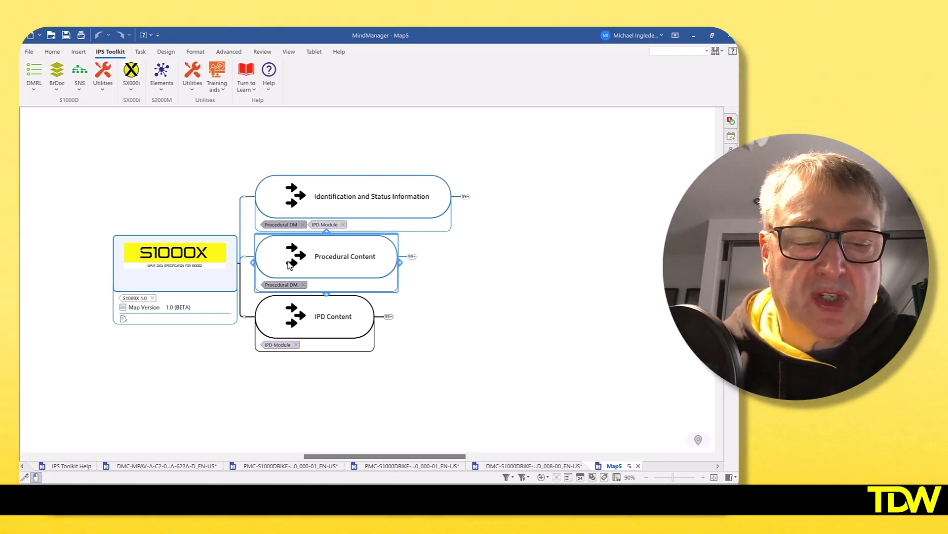
pyautogui.moveTo(444, 457); pyautogui.dragTo(456, 460)
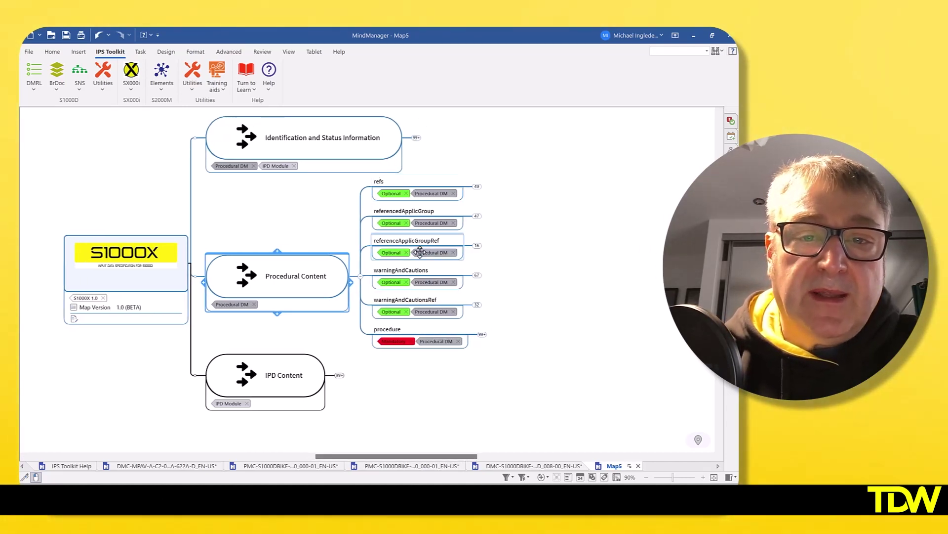
pyautogui.click(412, 334)
pyautogui.press('F4')
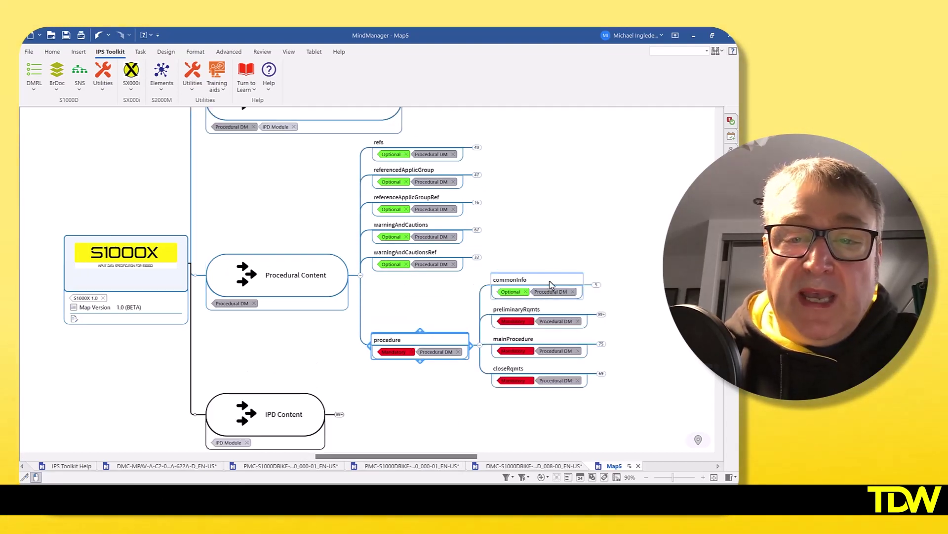
pyautogui.click(539, 311)
pyautogui.press('F4')
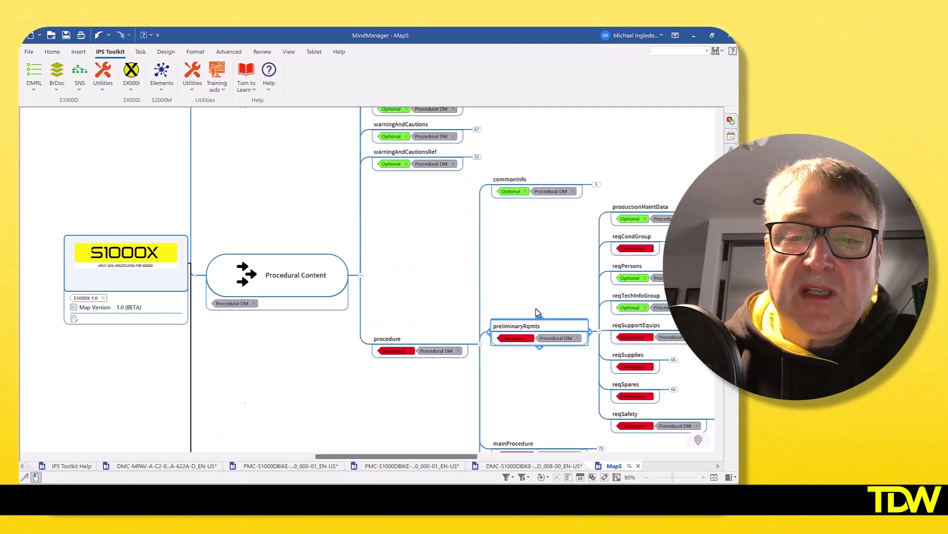
pyautogui.moveTo(434, 455); pyautogui.dragTo(463, 448)
pyautogui.scroll(-1, 489, 390)
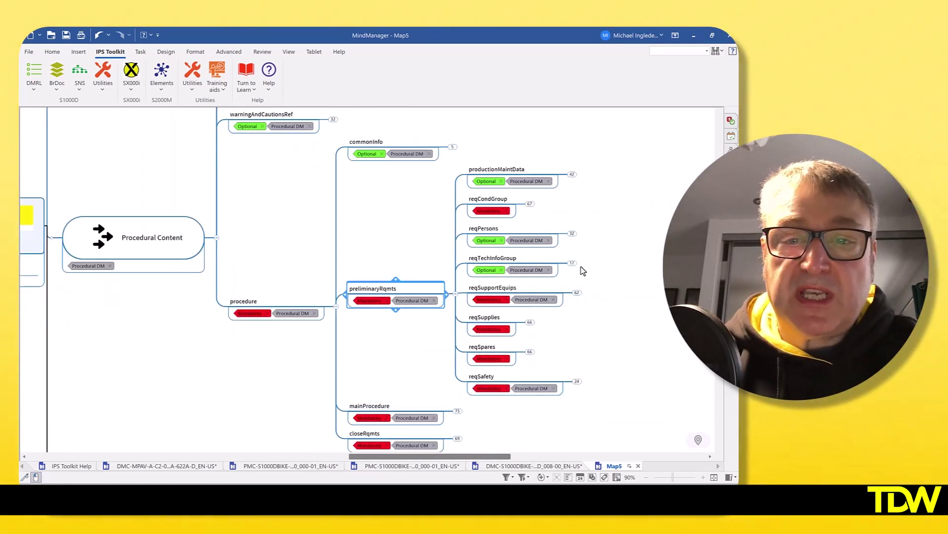
# Step: Expand reqCondGroup to list noConds, reqCondNoRef, reqCondDm, reqCondCircuitBreaker and reqCondExternalPub
pyautogui.click(505, 205)
pyautogui.click(519, 204)
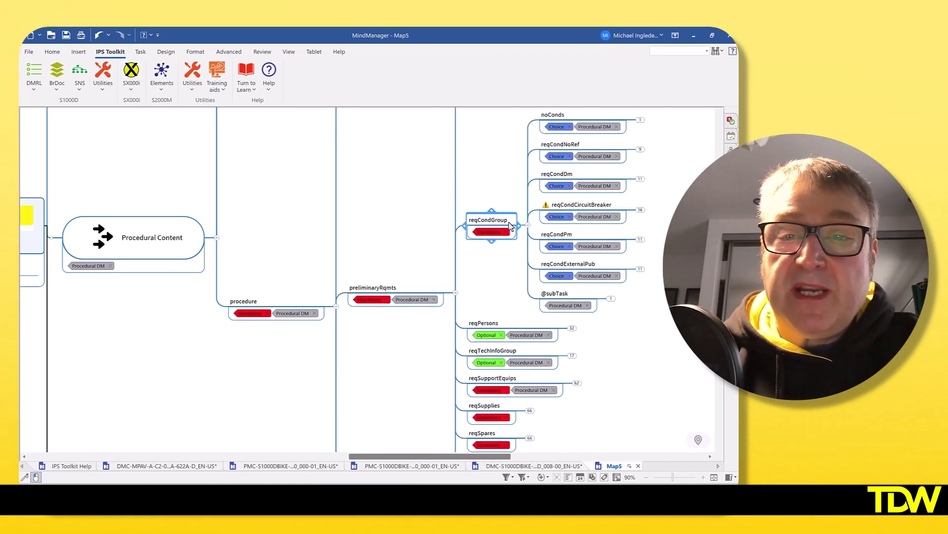
pyautogui.moveTo(457, 456); pyautogui.dragTo(470, 455)
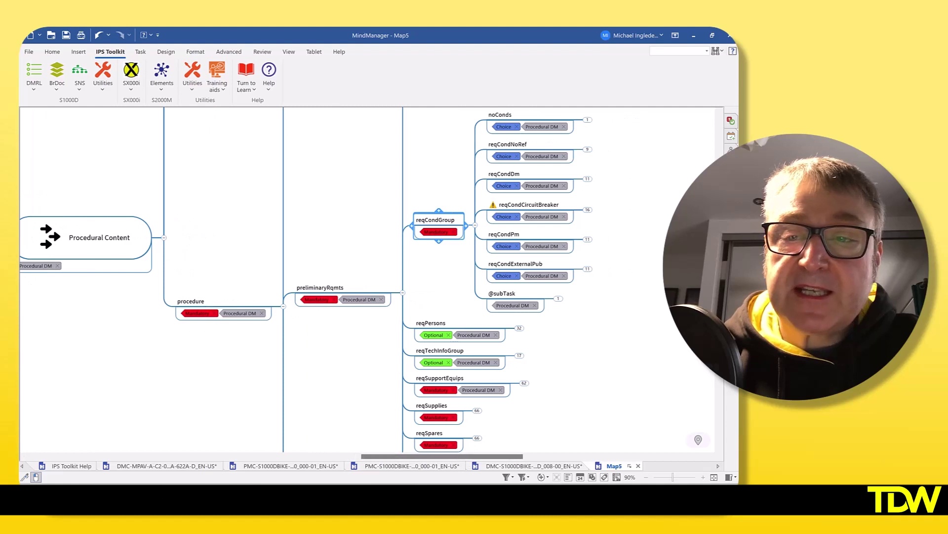
pyautogui.scroll(2, 368, 279)
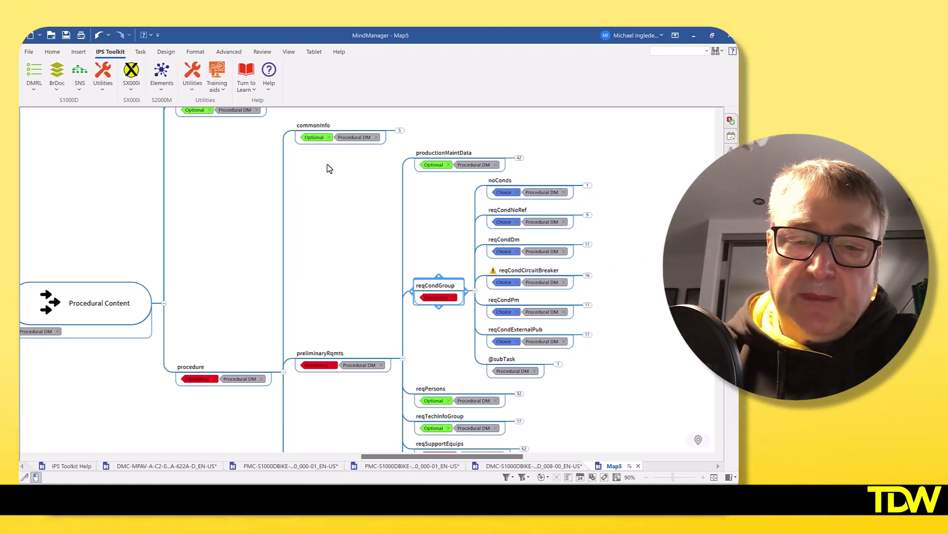
pyautogui.click(544, 215)
pyautogui.press('+')
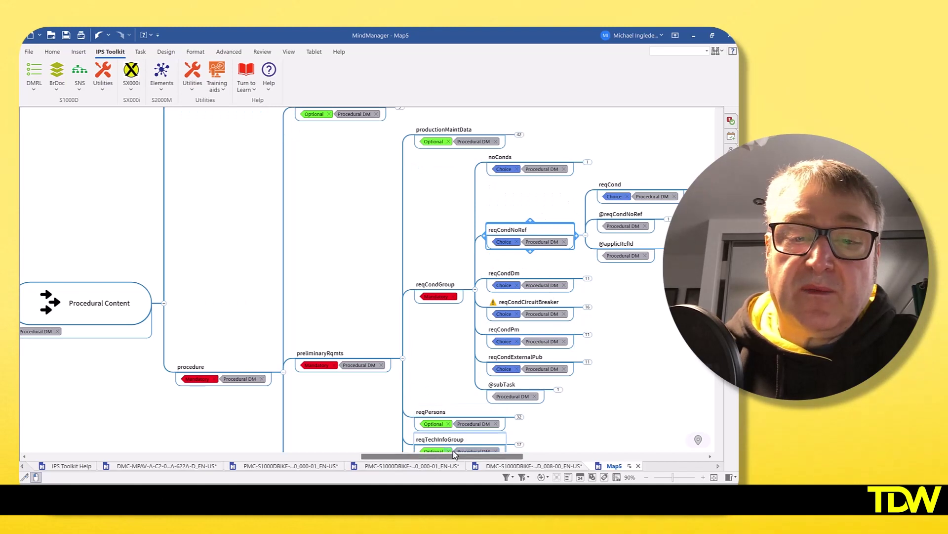
pyautogui.moveTo(461, 456); pyautogui.dragTo(473, 460)
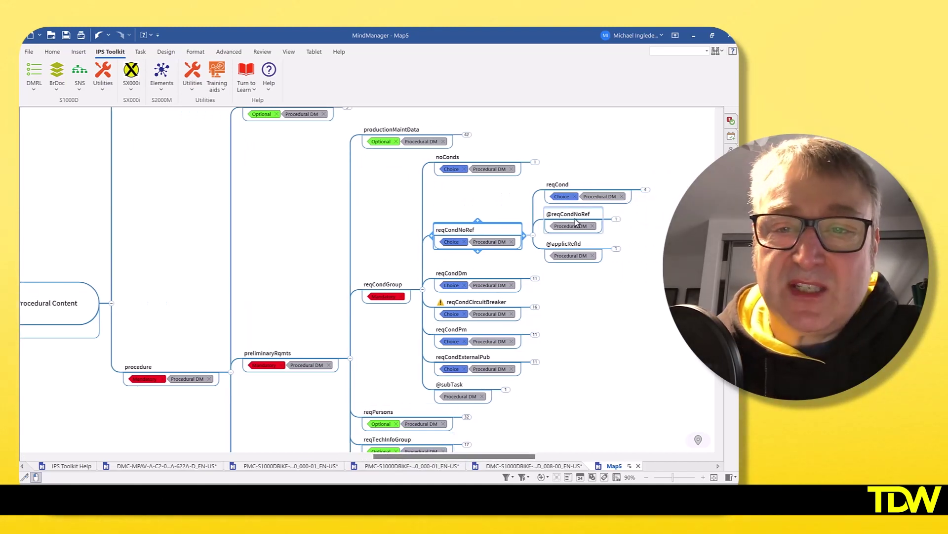
pyautogui.click(586, 187)
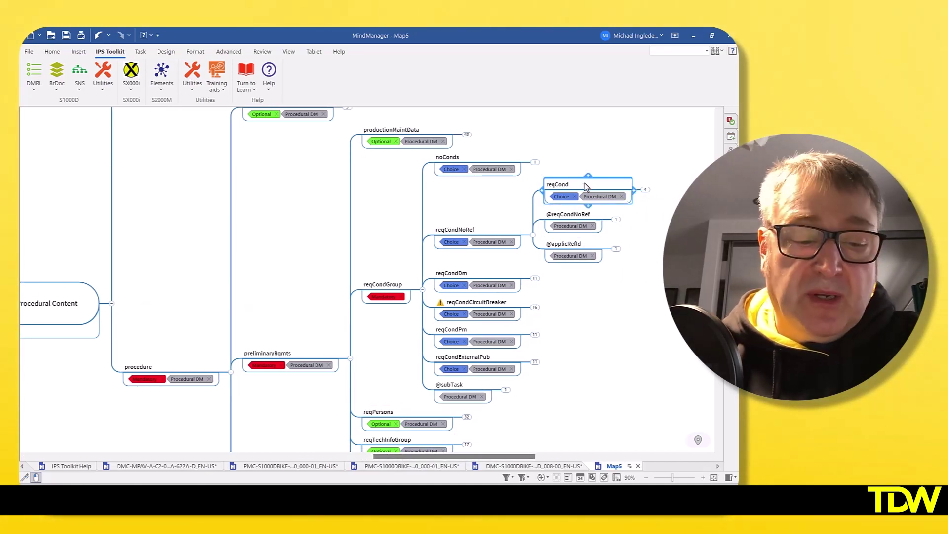
pyautogui.press('+')
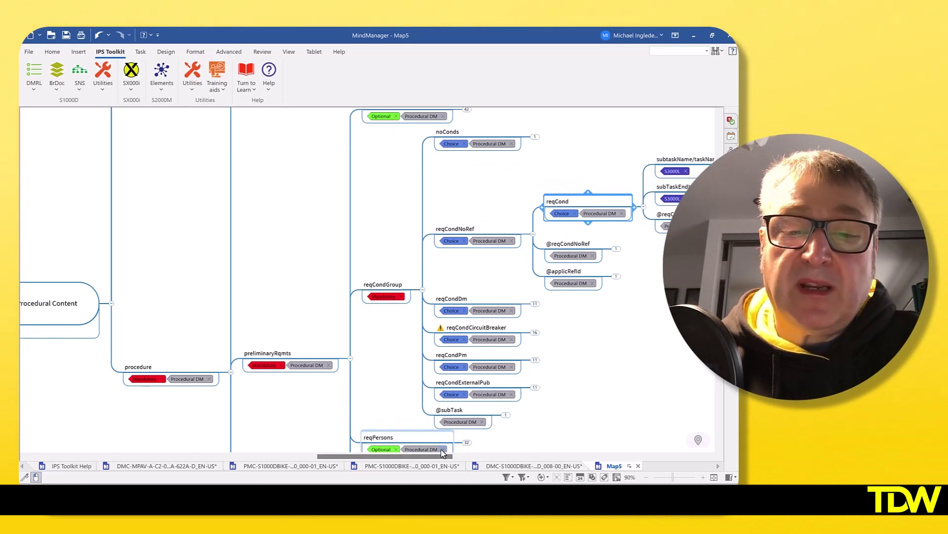
pyautogui.moveTo(446, 459); pyautogui.dragTo(472, 458)
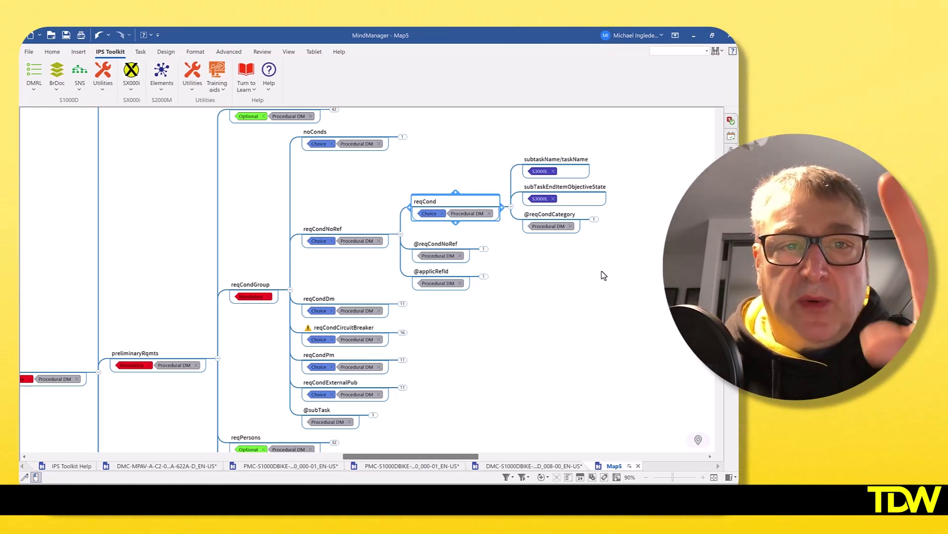
# Step: Open the S2000M to S1000D IPD resource map from the IPS Toolkit training aids
pyautogui.click(224, 91)
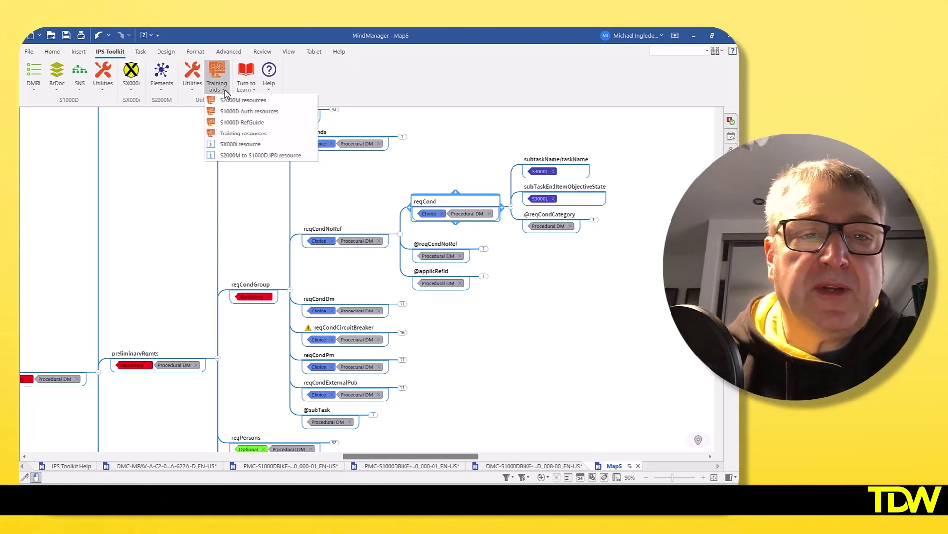
pyautogui.click(249, 154)
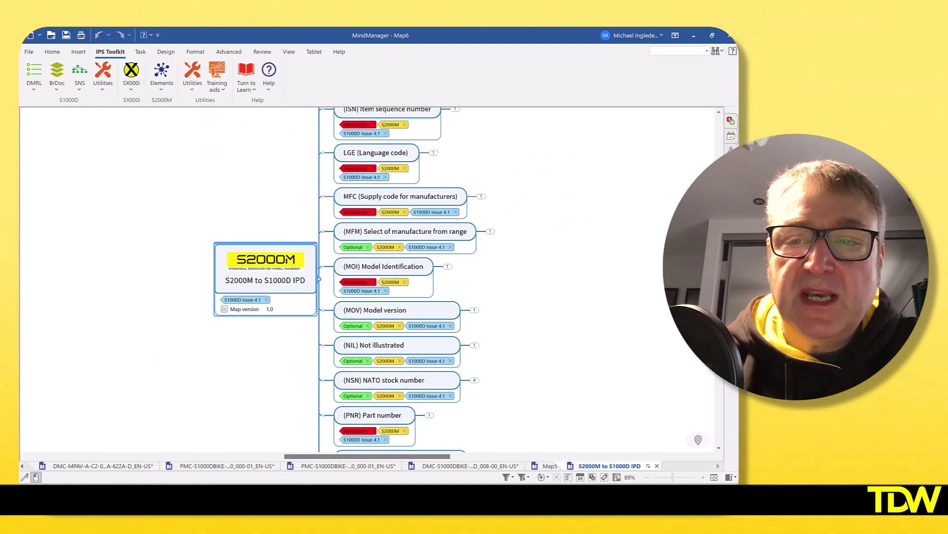
pyautogui.scroll(5, 494, 197)
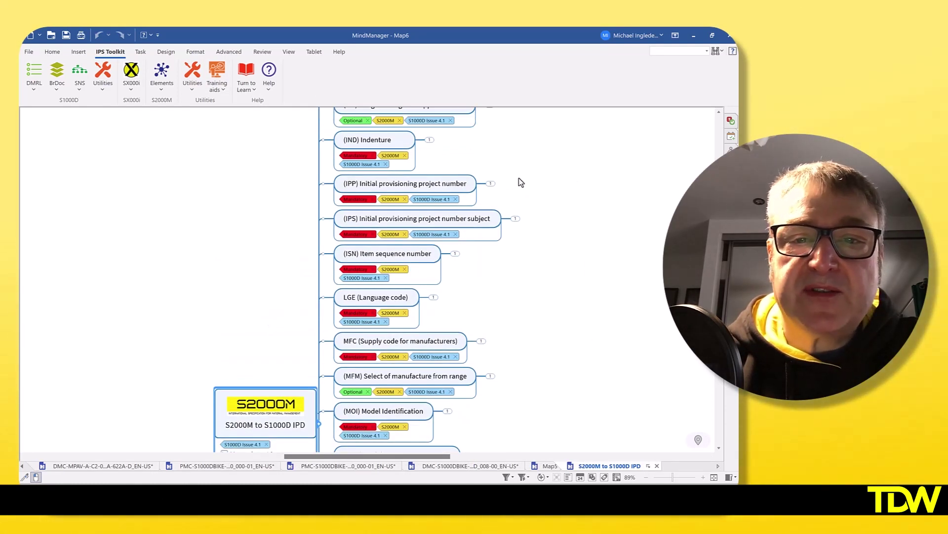
pyautogui.click(491, 184)
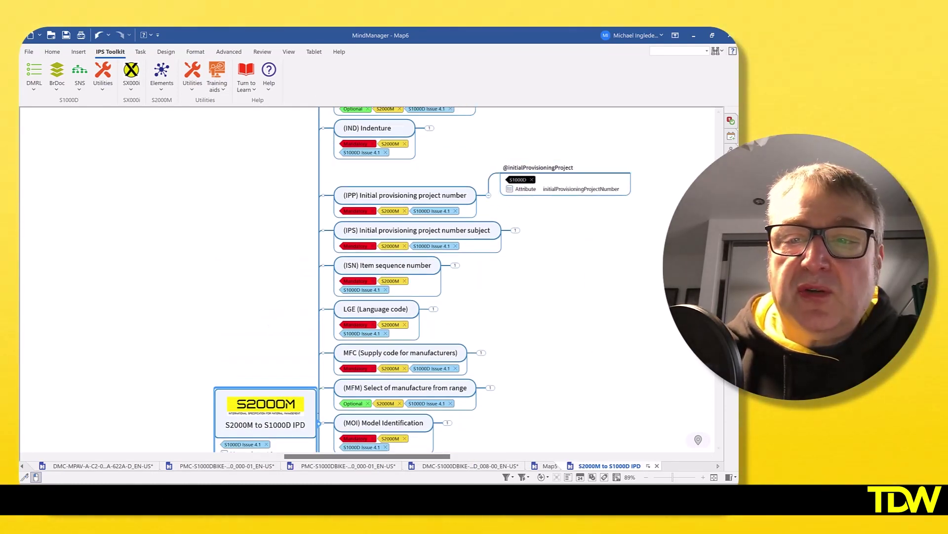
pyautogui.scroll(3, 490, 187)
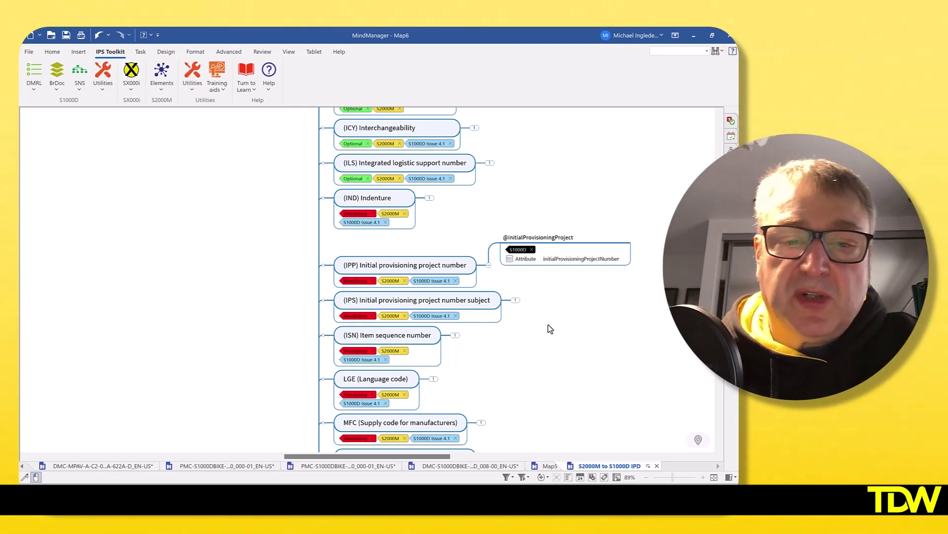
pyautogui.scroll(-3, 549, 365)
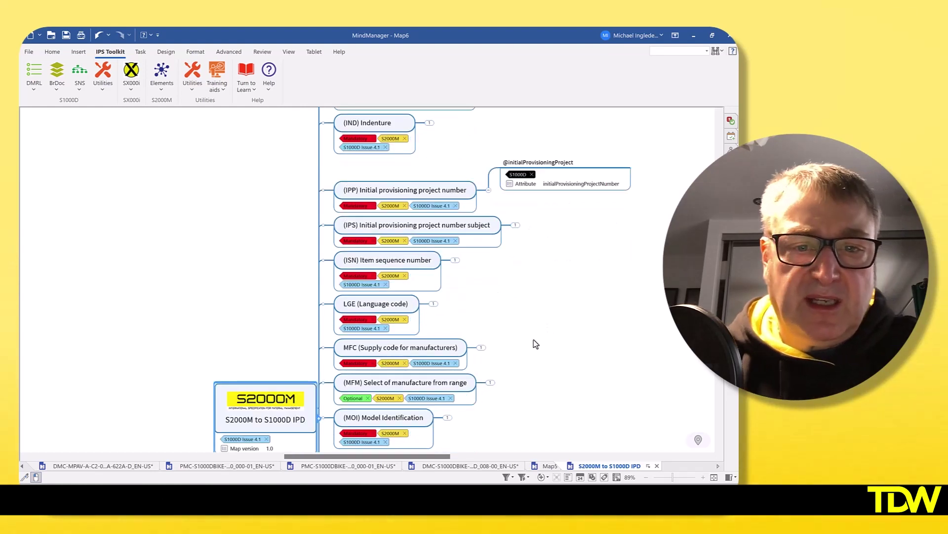
pyautogui.scroll(-6, 537, 342)
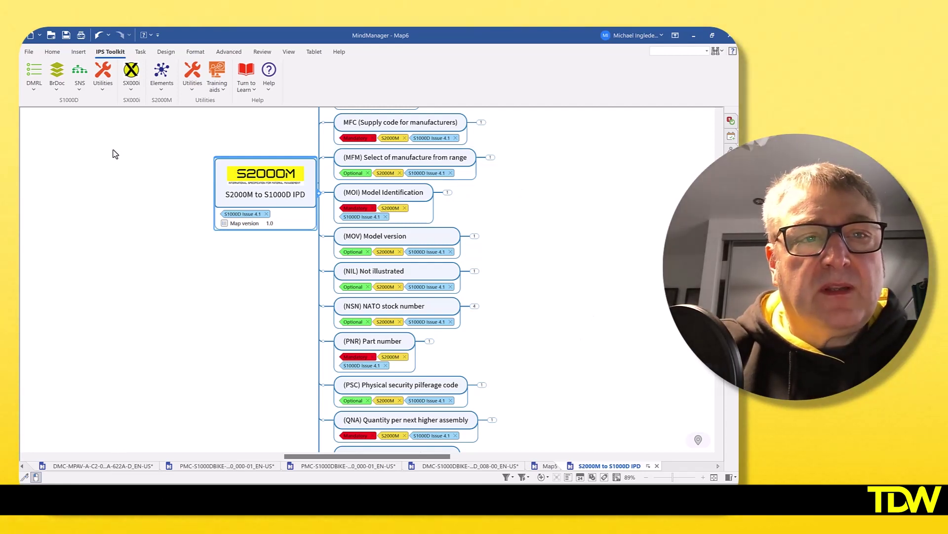
pyautogui.click(82, 92)
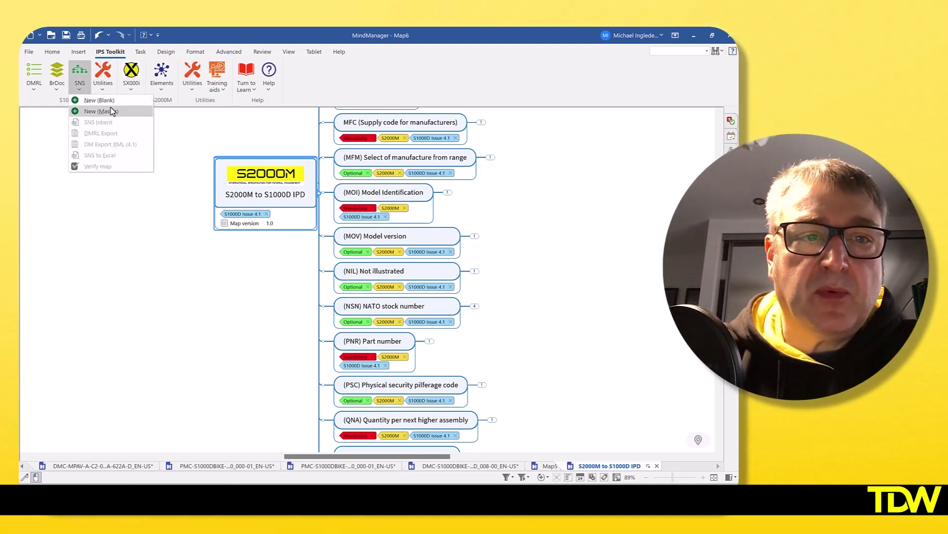
pyautogui.click(138, 212)
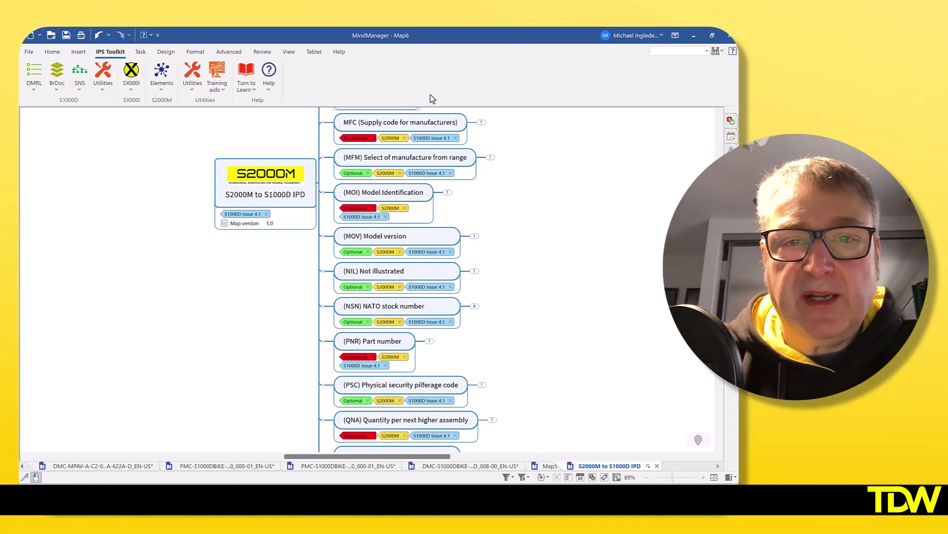
pyautogui.scroll(1, 629, 255)
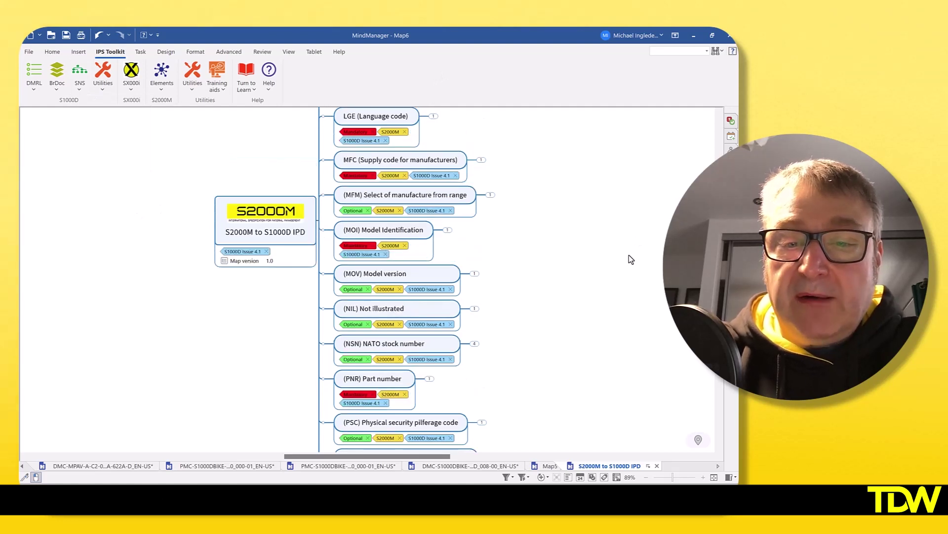